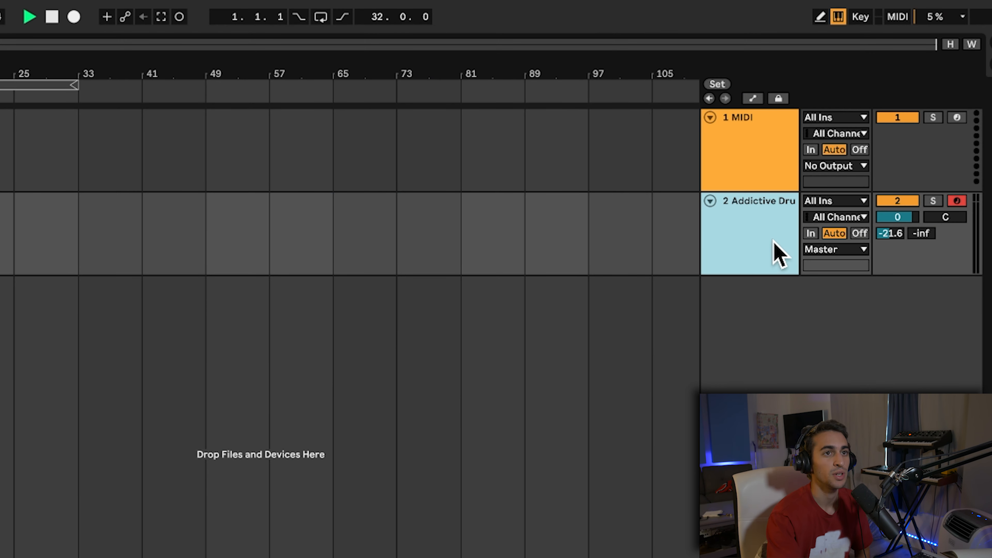
Close the Addictive Drums 2 window and add Softube's Saturation Knob after Utility on the drum track.
drag(889, 234, 888, 227)
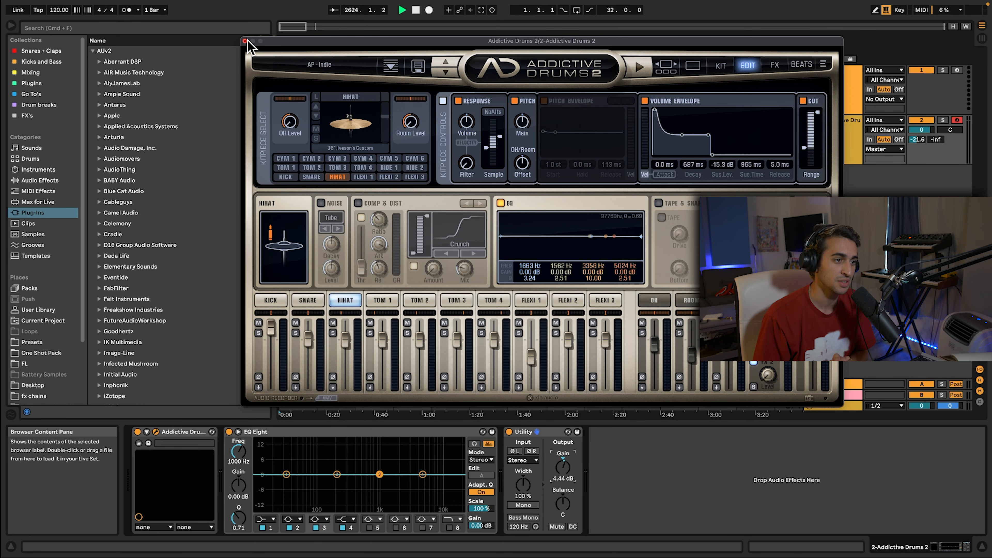
click(244, 42)
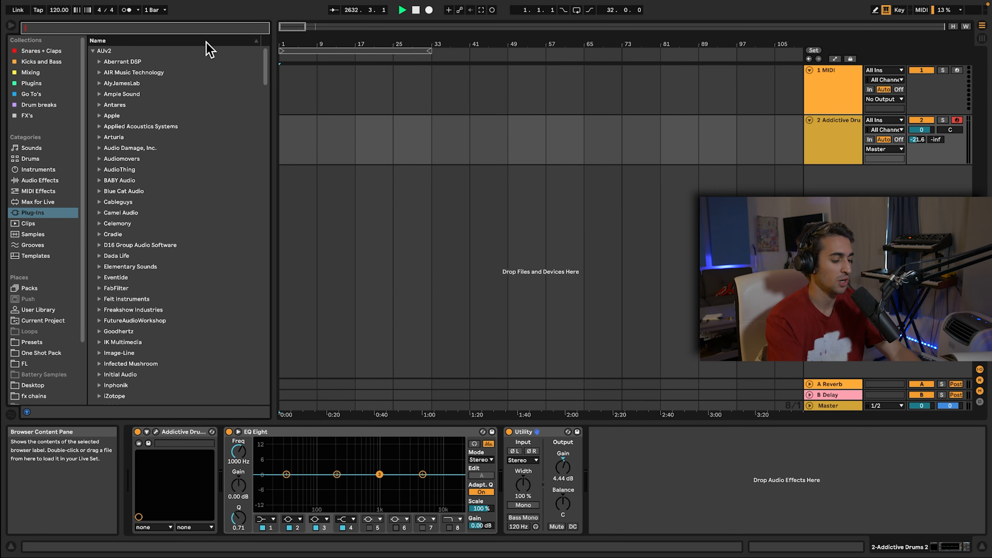
text(satur)
click(100, 83)
drag(156, 94, 612, 471)
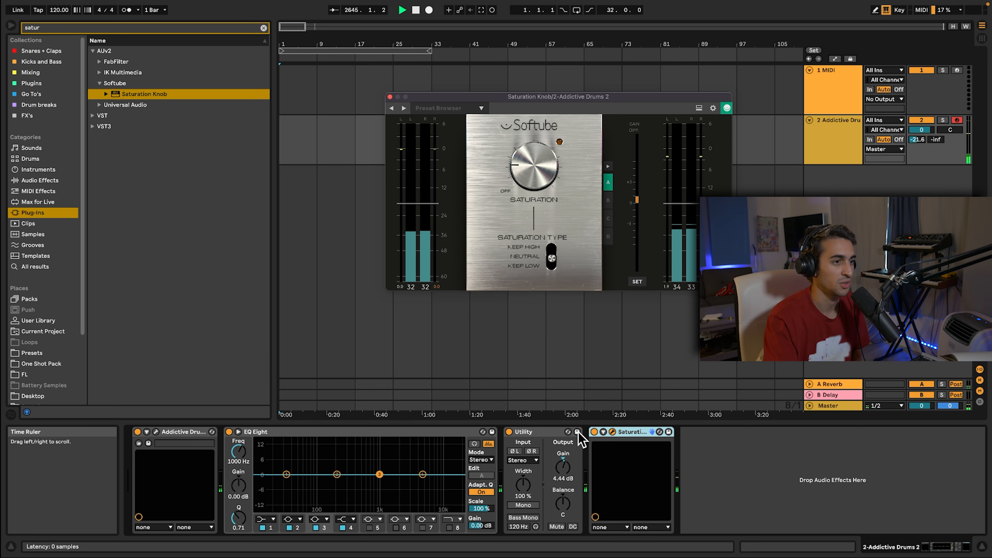
Compare the drum sound with Saturation Knob bypassed and active, and close its window.
click(594, 431)
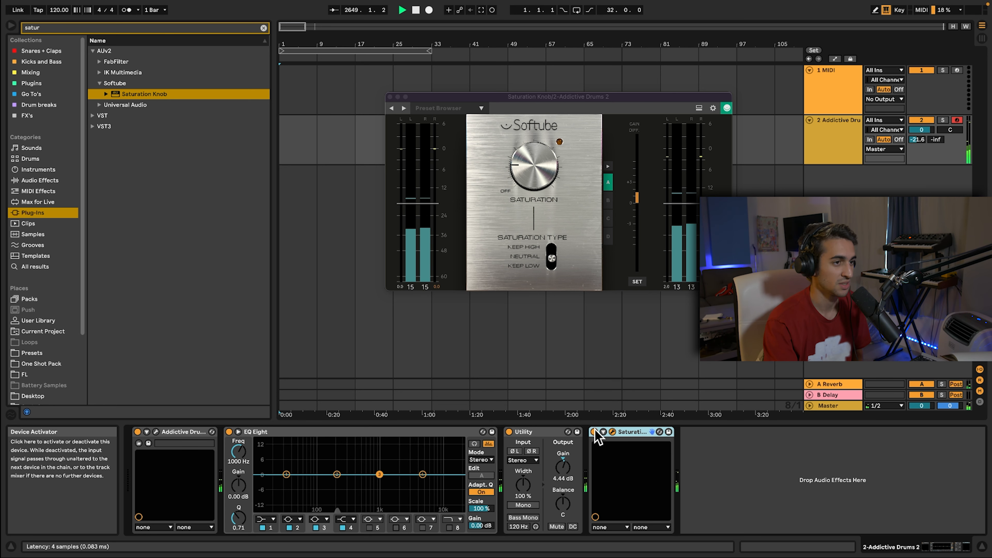
click(525, 111)
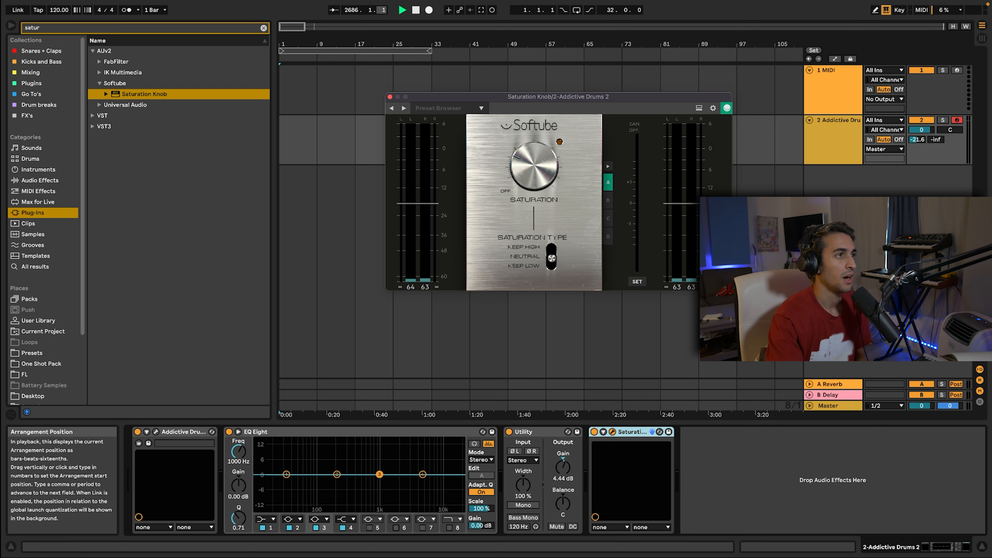
click(390, 97)
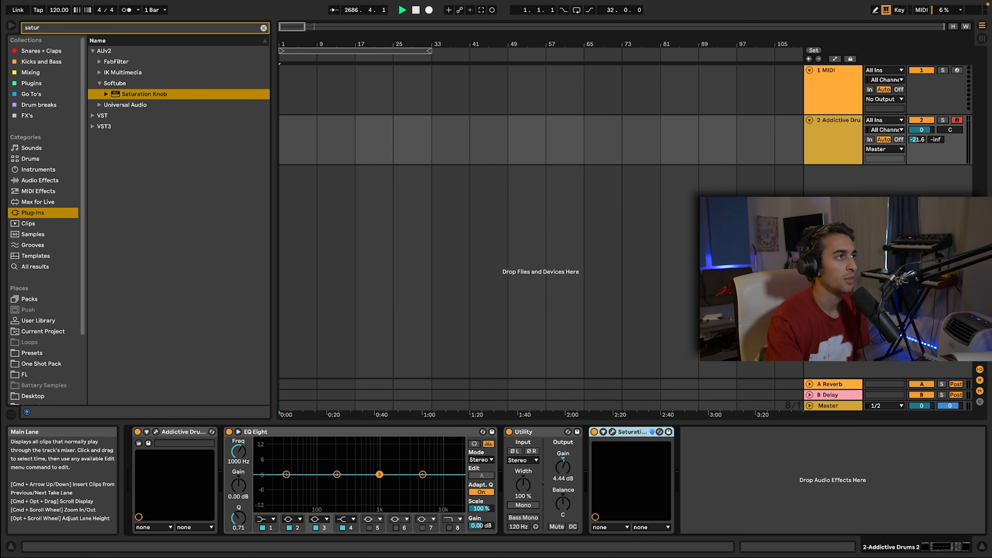
Find the "ghz" plug-ins, add Ghz Vulf Compressor 3 after Saturation Knob and show its advanced settings.
click(84, 27)
text(ghz)
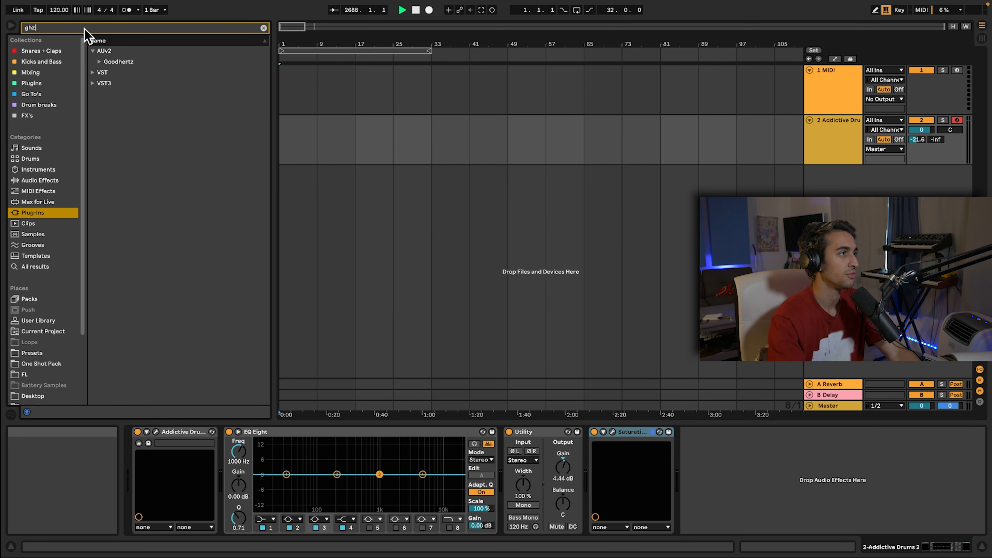
click(100, 62)
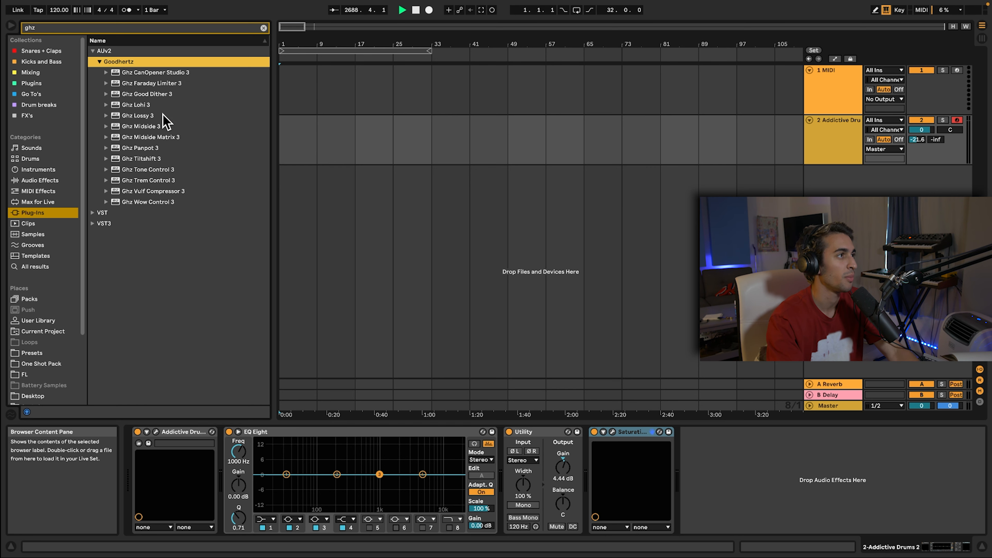
double_click(160, 191)
click(539, 202)
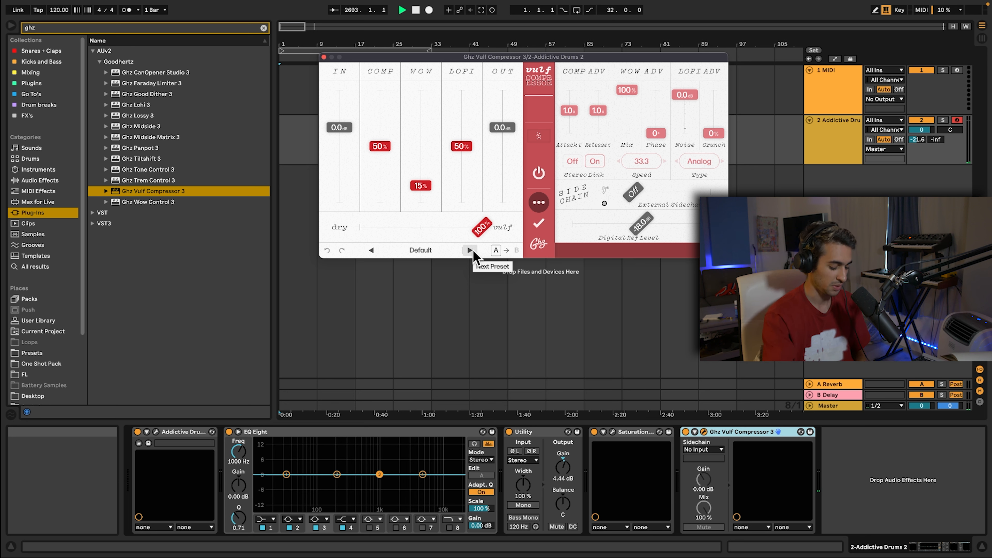
Load the Old School Crunch preset in Vulf Compressor and lower its dry/vulf mix.
click(470, 250)
click(470, 250)
click(470, 250)
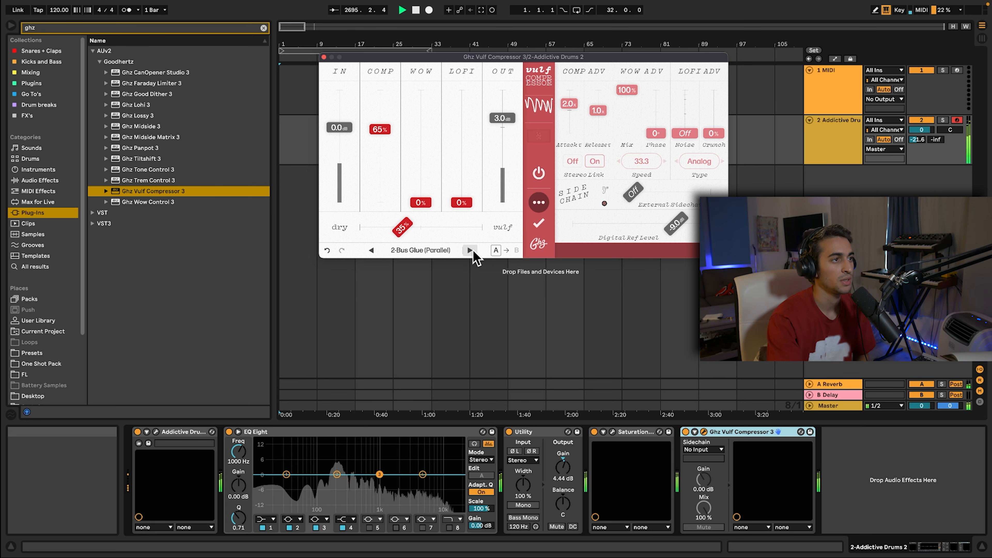
click(470, 250)
click(470, 250)
click(470, 250)
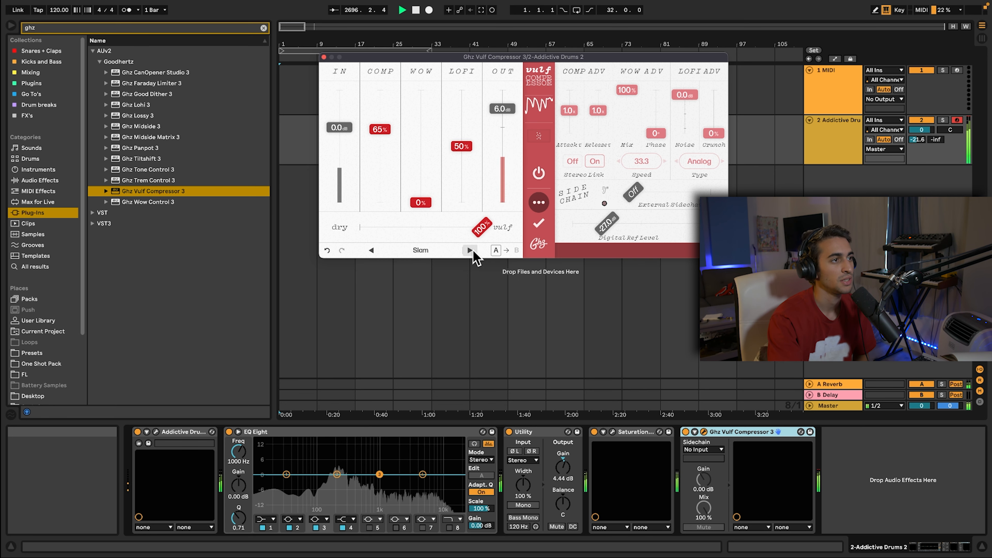
click(470, 251)
click(470, 250)
click(470, 250)
click(470, 251)
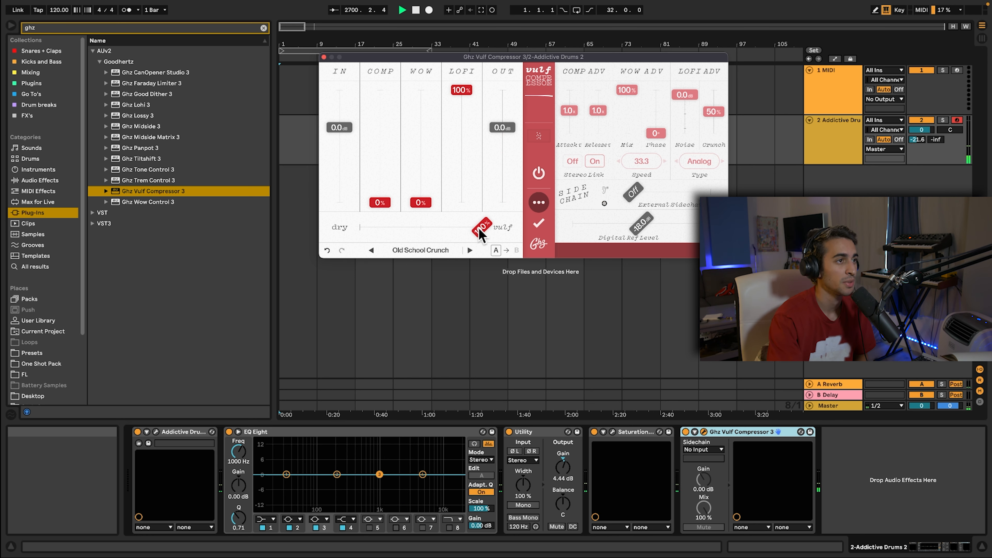
drag(478, 230, 425, 241)
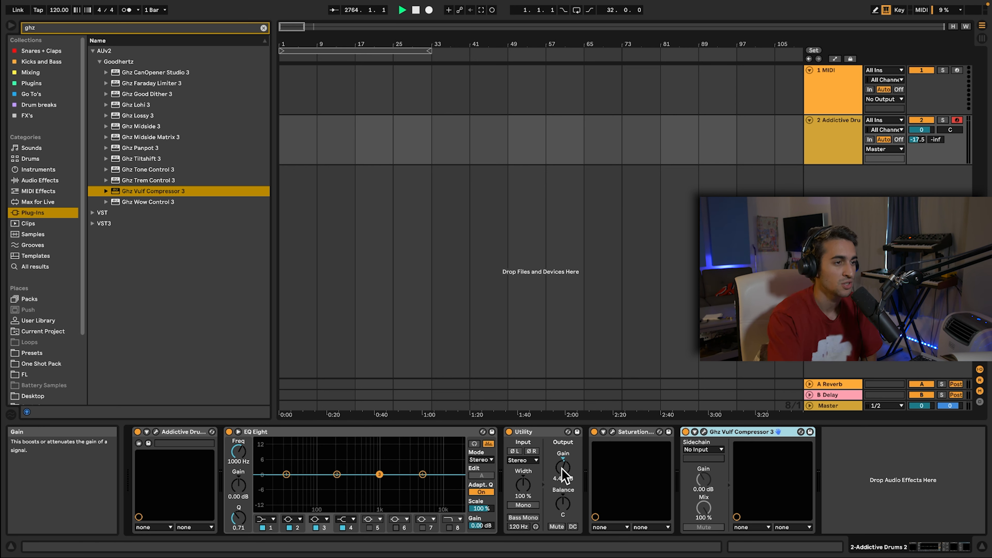
Lower Utility's gain to 1.11 dB and add UAD Teletronix LA-2A Silver at the end of the drum chain.
drag(561, 468, 561, 477)
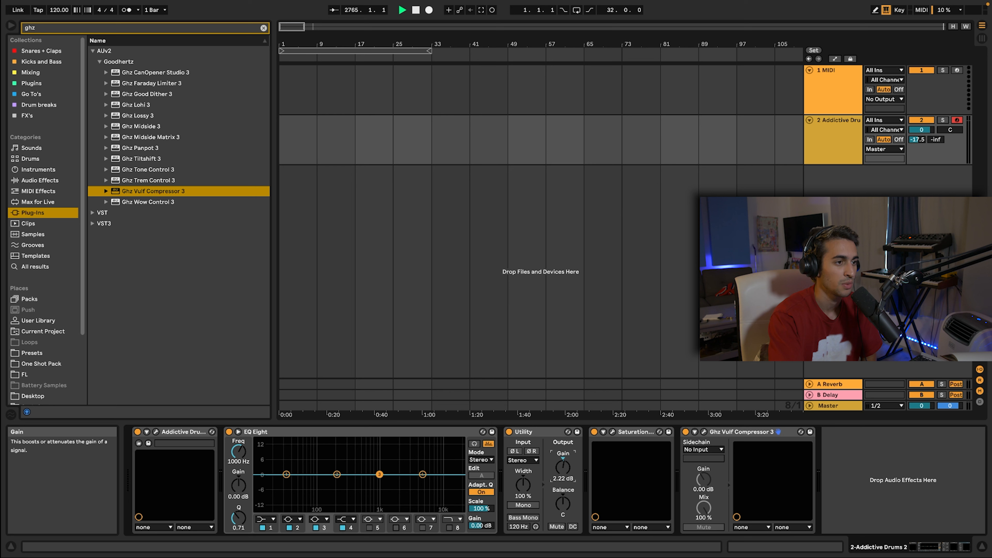
click(203, 25)
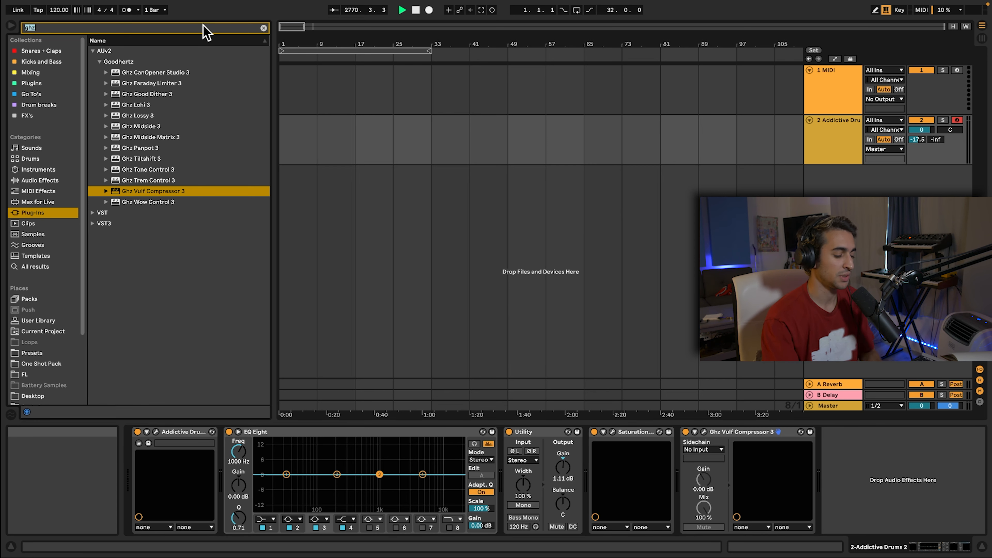
text(uad t)
scroll(149, 155, down, 5)
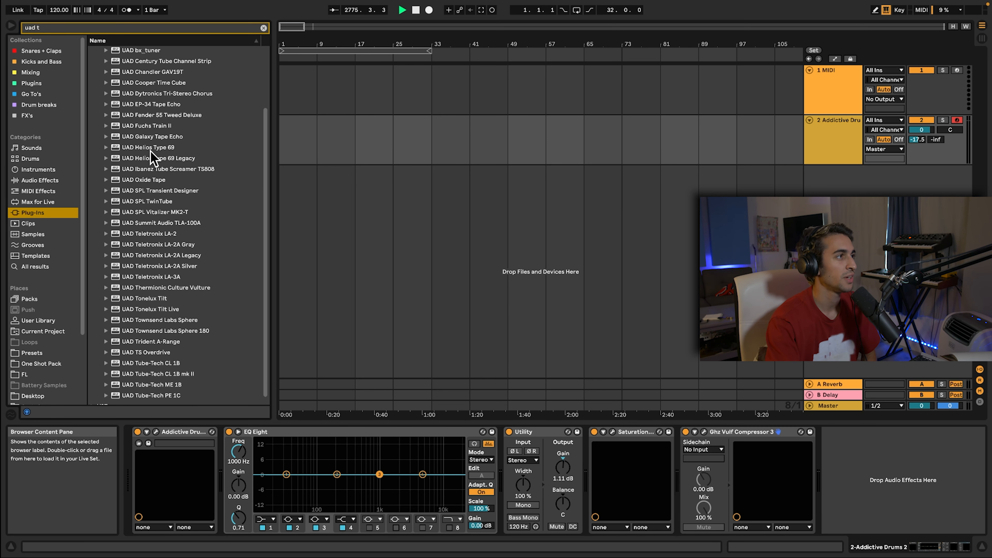
scroll(151, 152, down, 2)
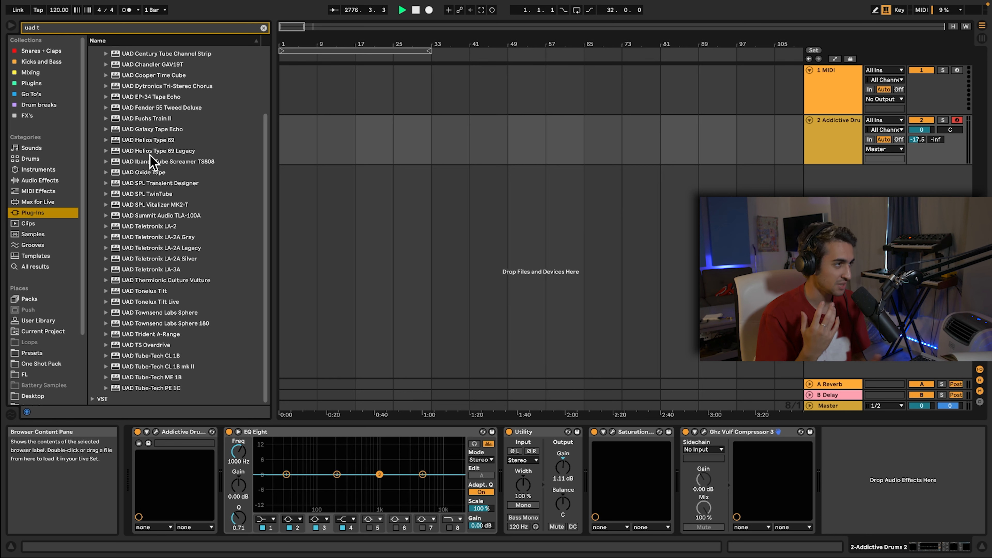
drag(178, 258, 834, 446)
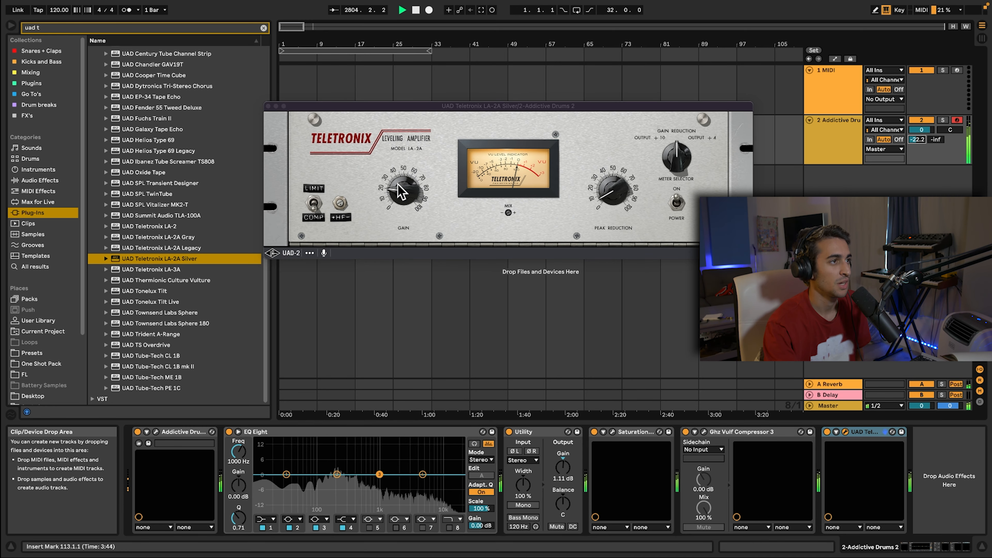
click(396, 183)
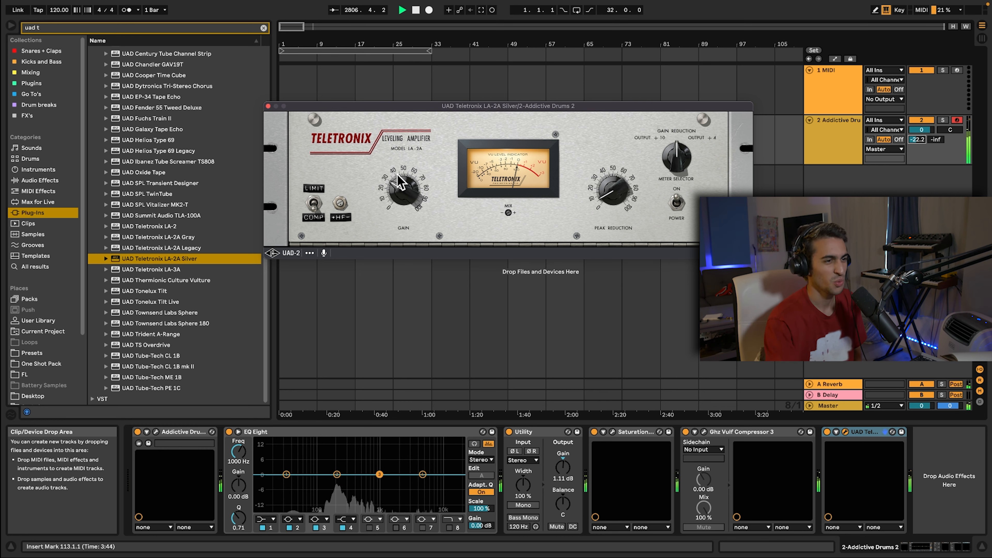
Set Utility's gain to 0.00 dB and add the Waves API-560 (s) equalizer after the Teletronix.
drag(567, 469, 563, 467)
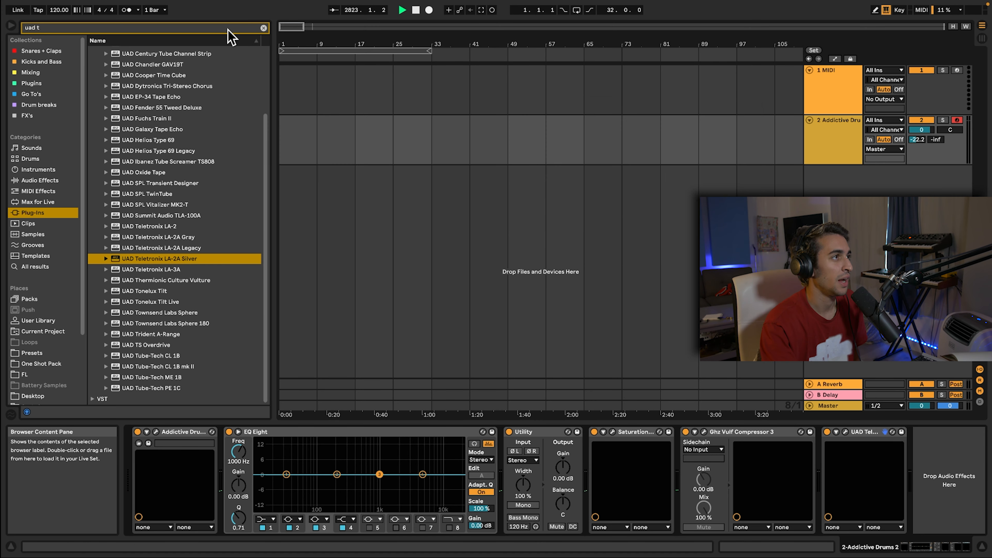
double_click(227, 27)
text(api)
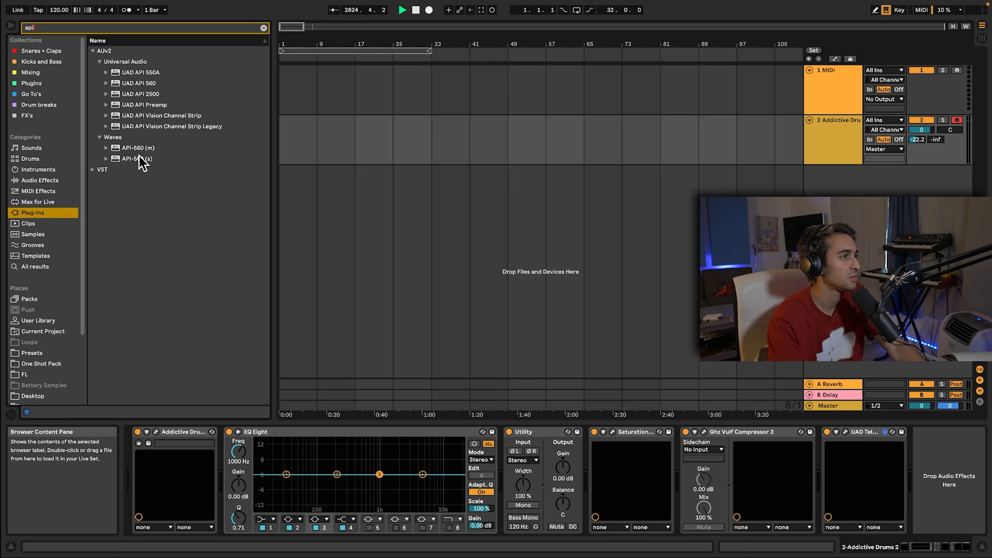
drag(139, 160, 937, 461)
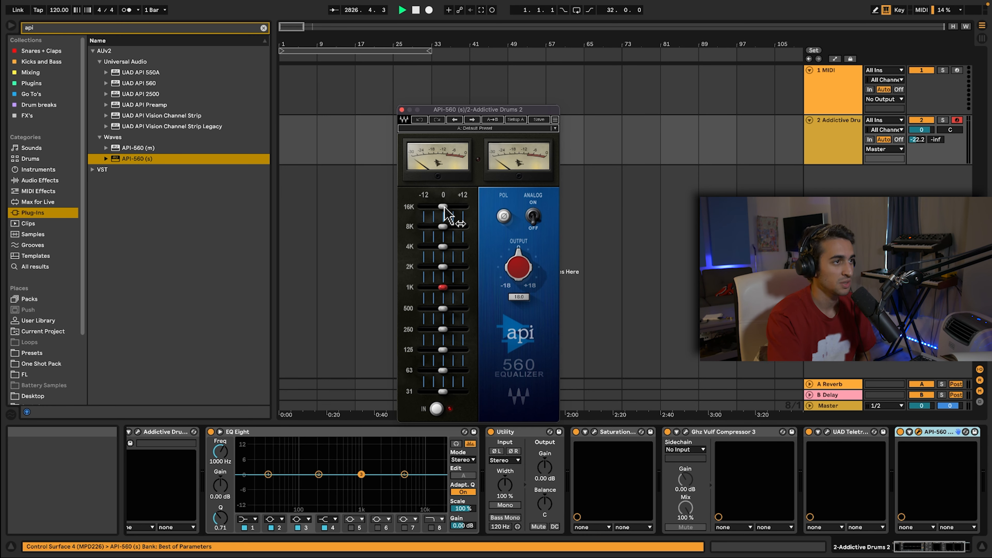
Boost the API-560's 16K band slightly and close the equalizer window.
drag(443, 208, 450, 206)
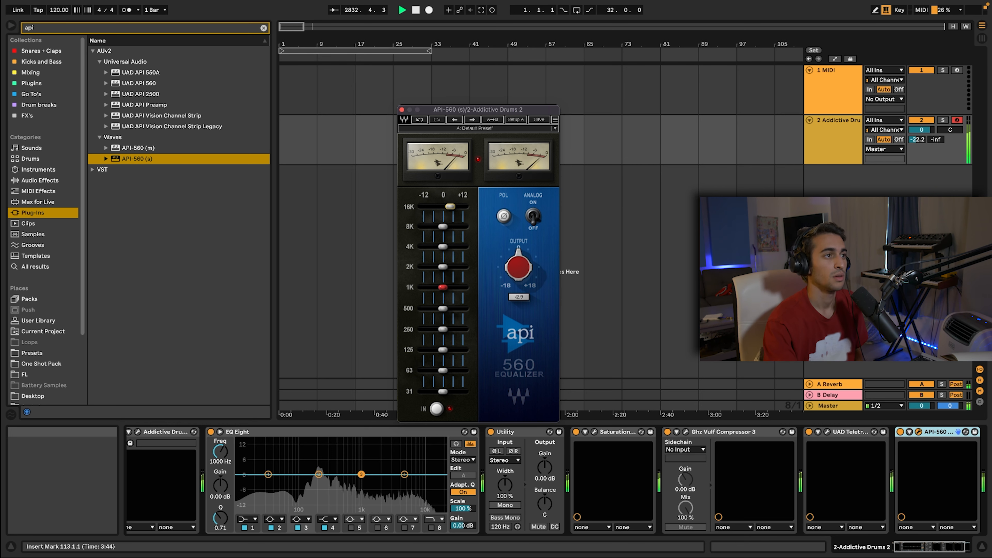
click(401, 110)
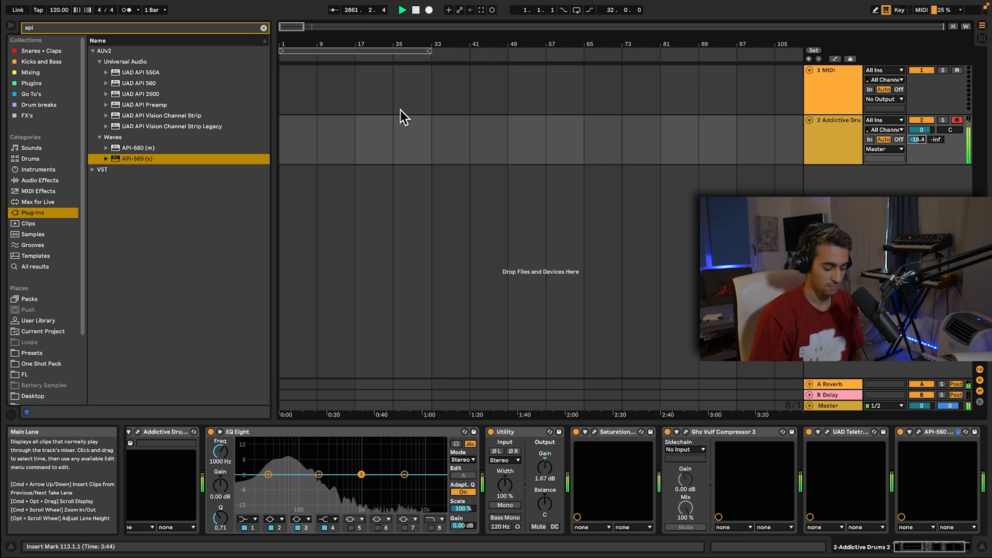
click(431, 138)
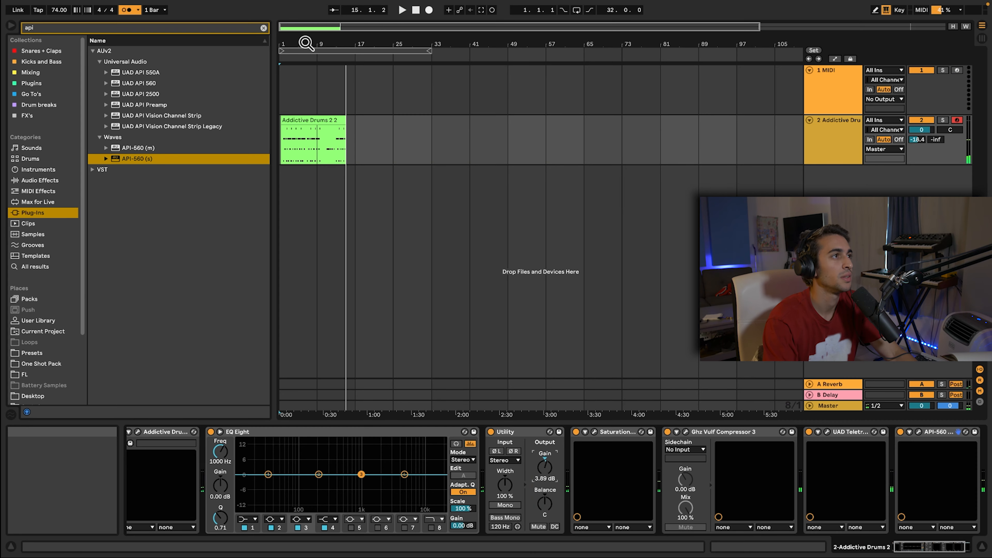
Split the recorded Addictive Drums clip at bar 14.
drag(305, 41, 391, 42)
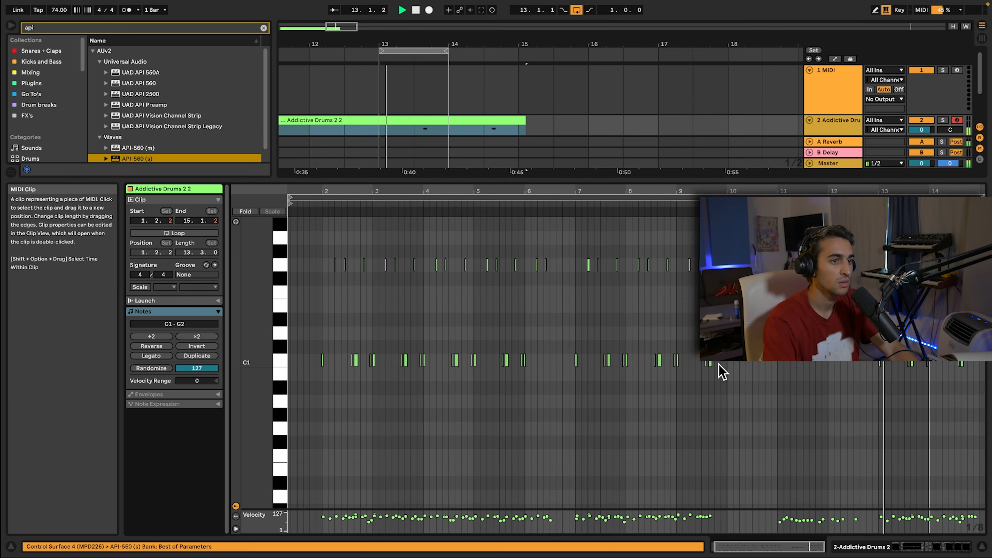
scroll(434, 108, down, 3)
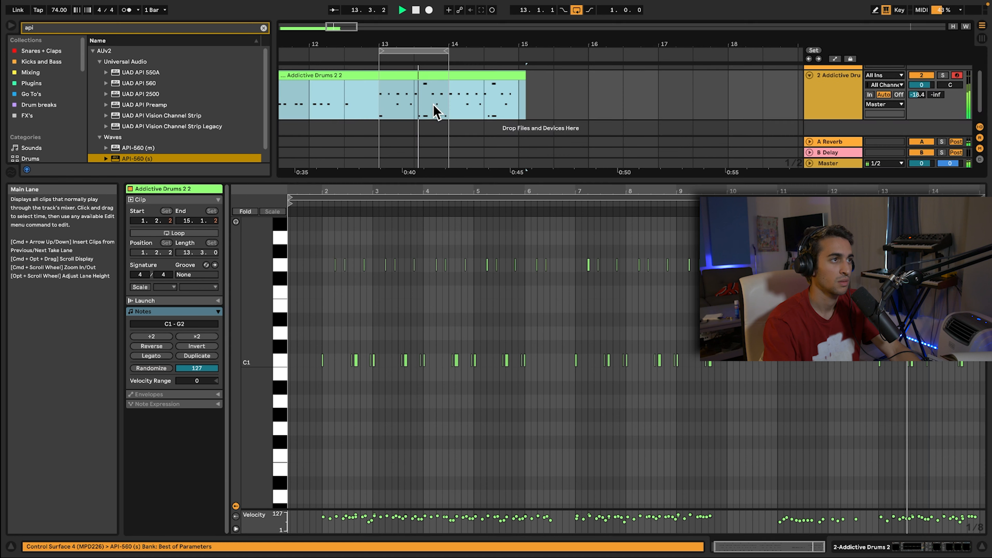
click(366, 95)
click(445, 96)
key(super+e)
click(409, 75)
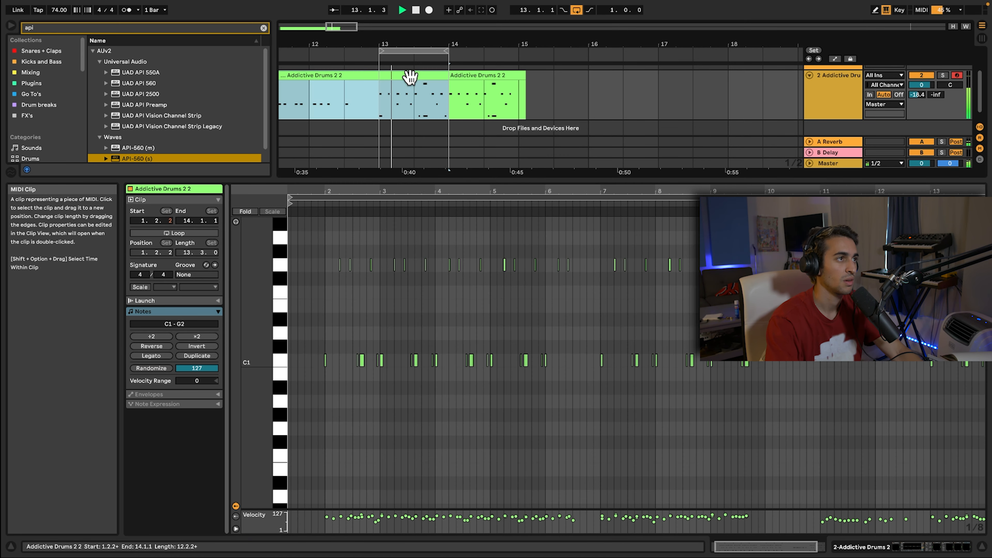
Select only bar 13 of the recorded drums and consolidate it into its own one-bar clip.
click(386, 88)
click(408, 75)
key(space)
click(381, 89)
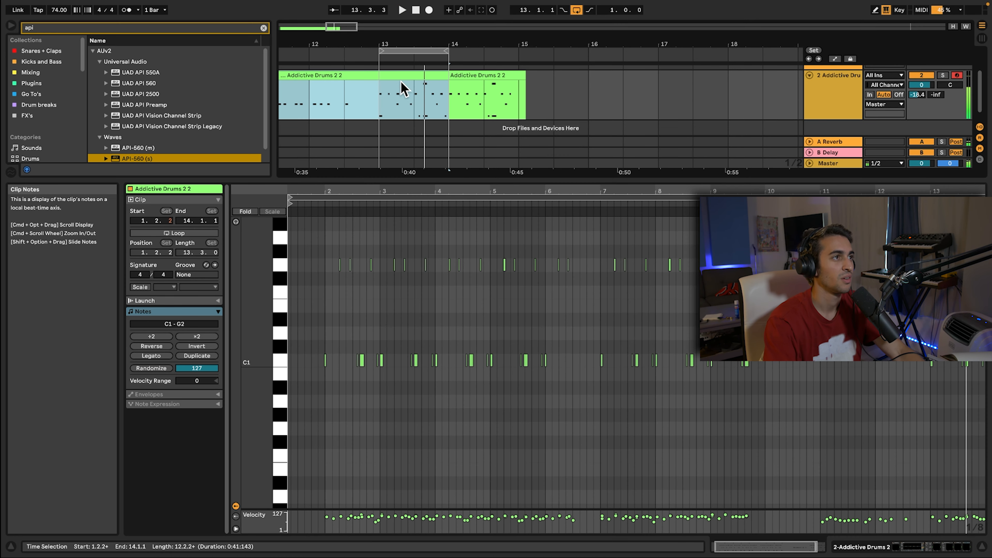
click(402, 76)
click(380, 97)
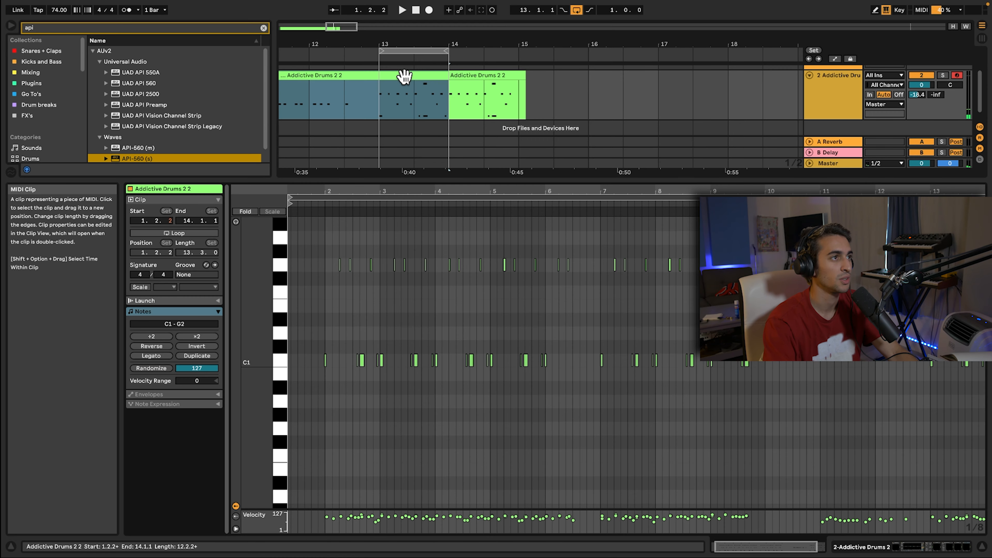
drag(402, 94, 442, 100)
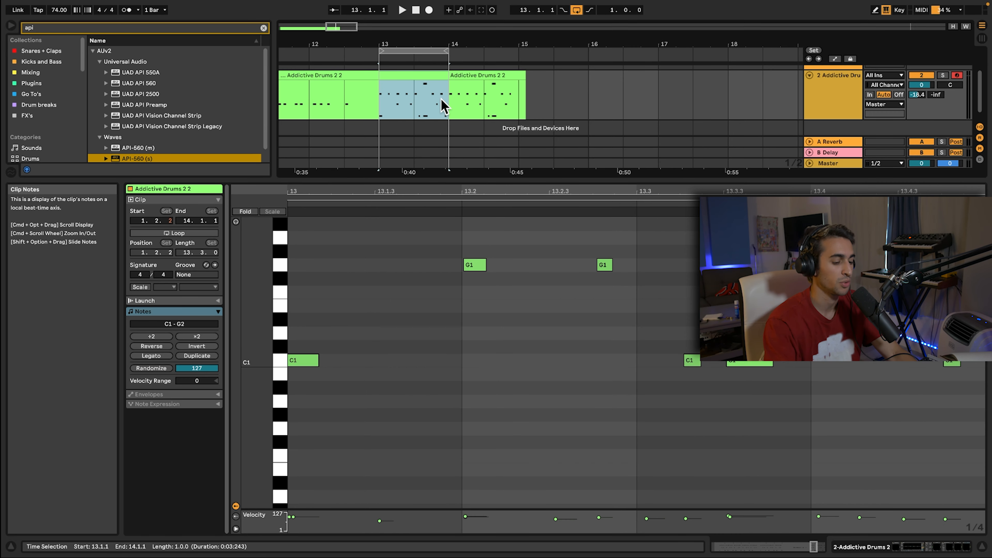
key(super+j)
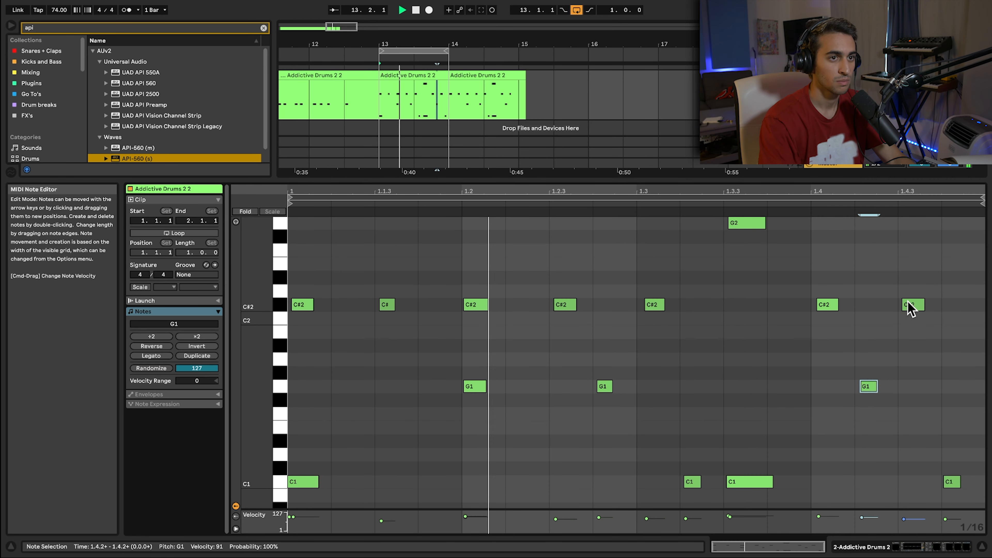
Nudge the last C#2 note in the bar 13 clip slightly later, and duplicate that clip to bar 14.
click(910, 306)
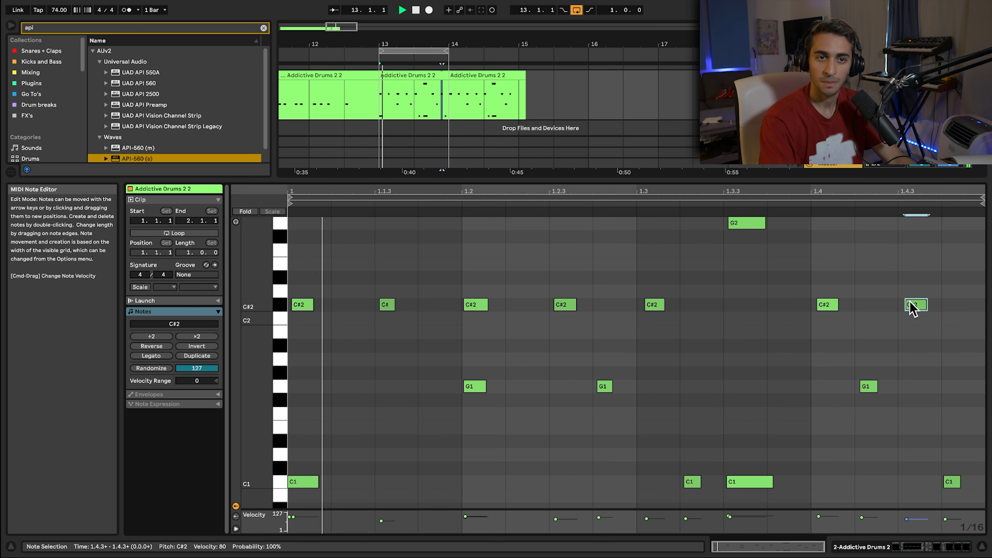
click(700, 280)
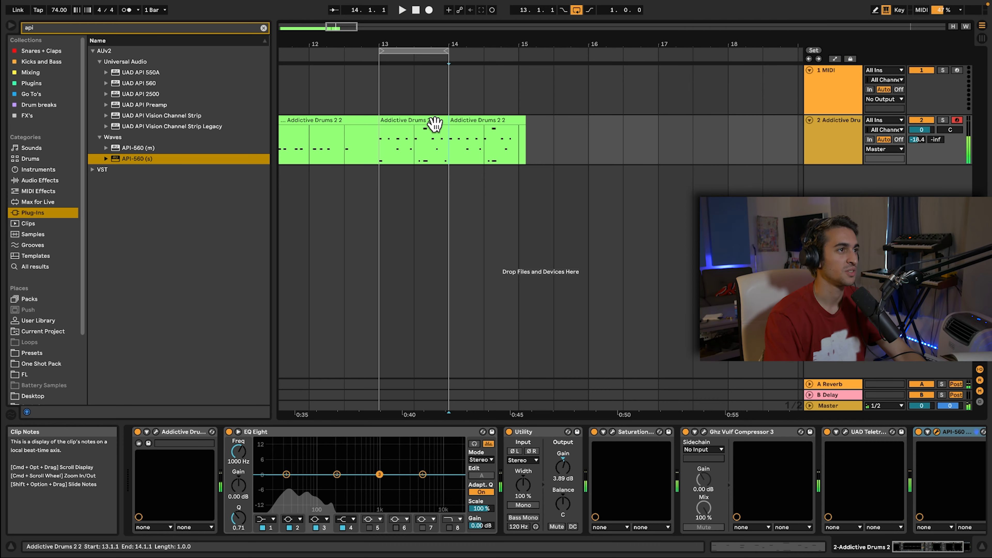
click(435, 123)
key(super+d)
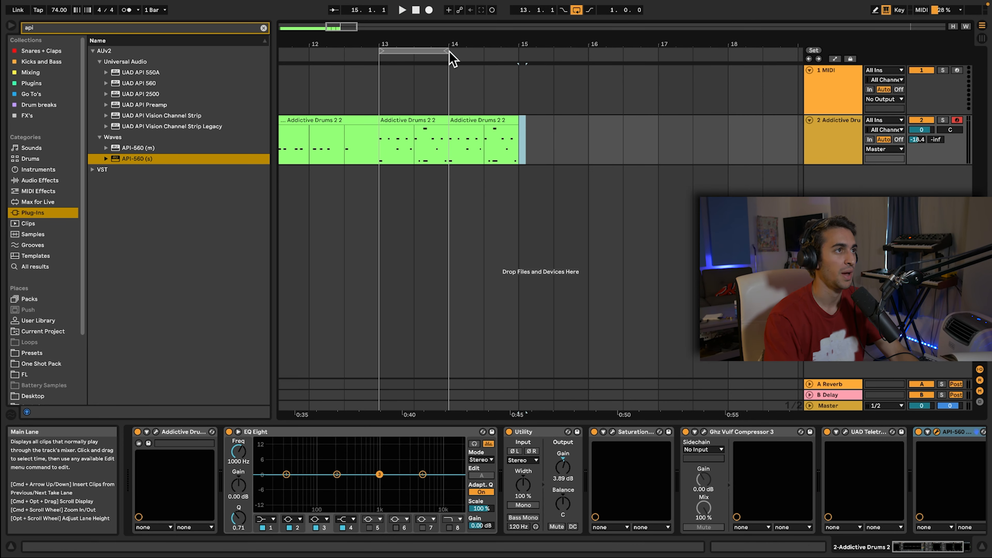
Clear the selection past the end of the drum clip and extend the arrangement loop to cover bars 13 and 14.
key(Delete)
drag(447, 52, 492, 58)
drag(492, 58, 519, 58)
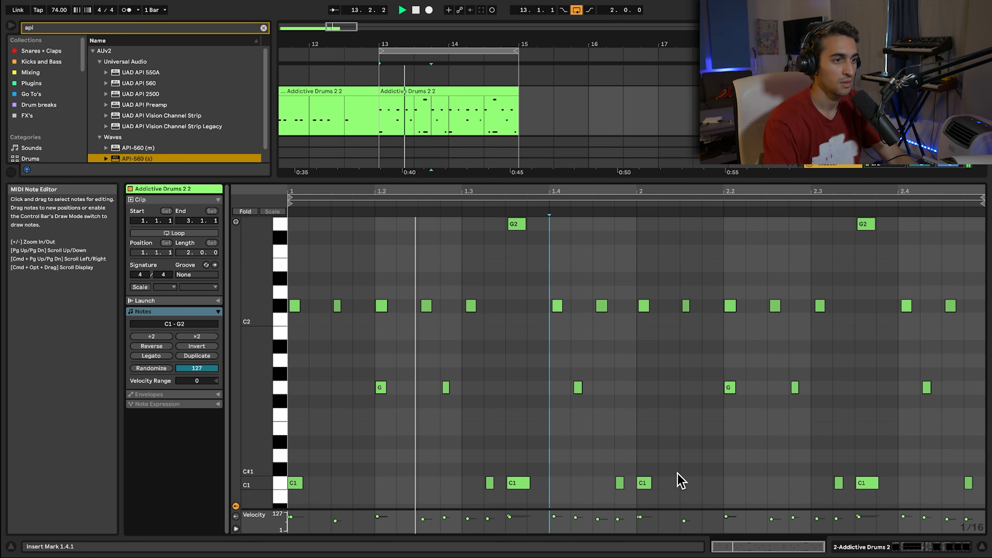
Add a C1 note at 2.1.3 in the second bar of the Addictive Drums clip.
double_click(669, 484)
drag(674, 489, 695, 488)
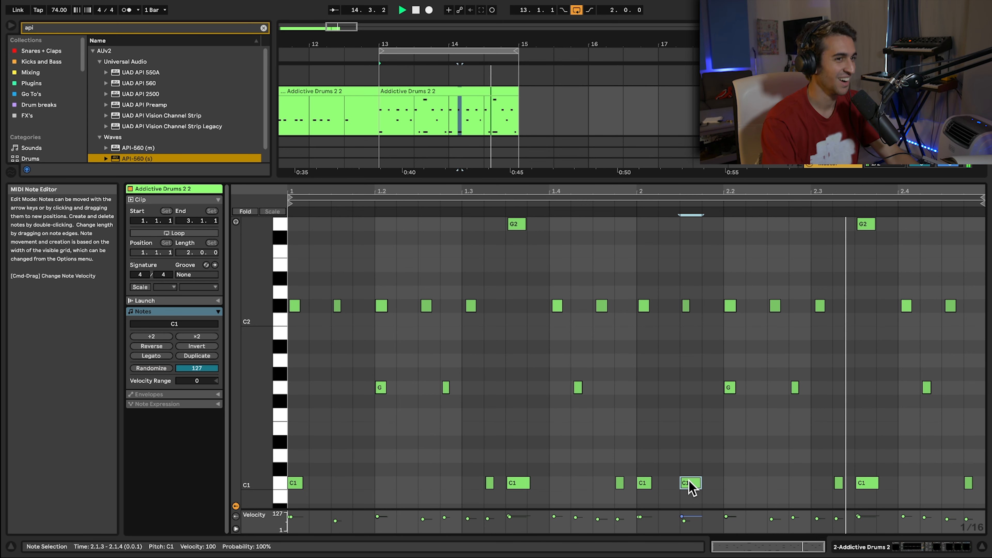
click(667, 444)
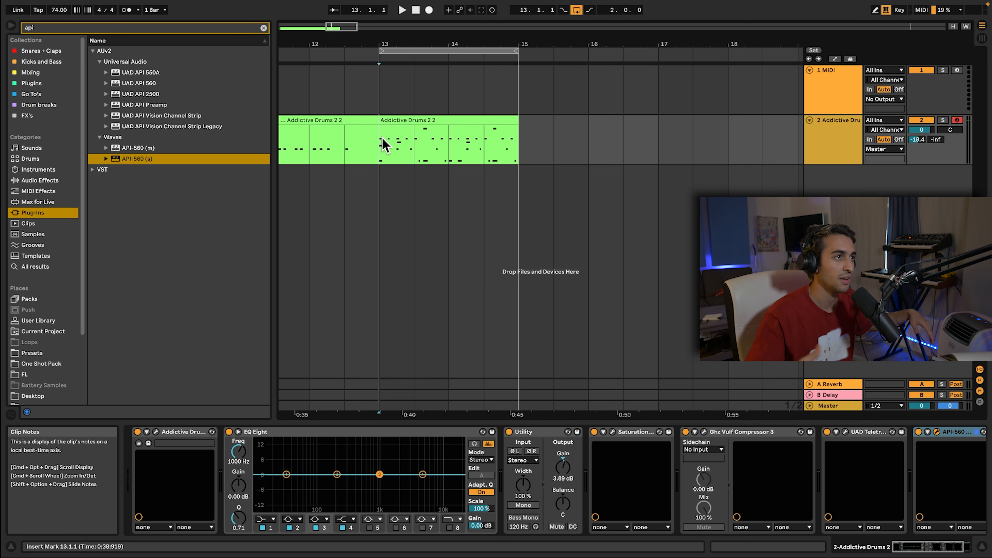
Insert a new audio track and record a take over bars 13 and 14 alongside the drum loop.
key(super+t)
click(429, 11)
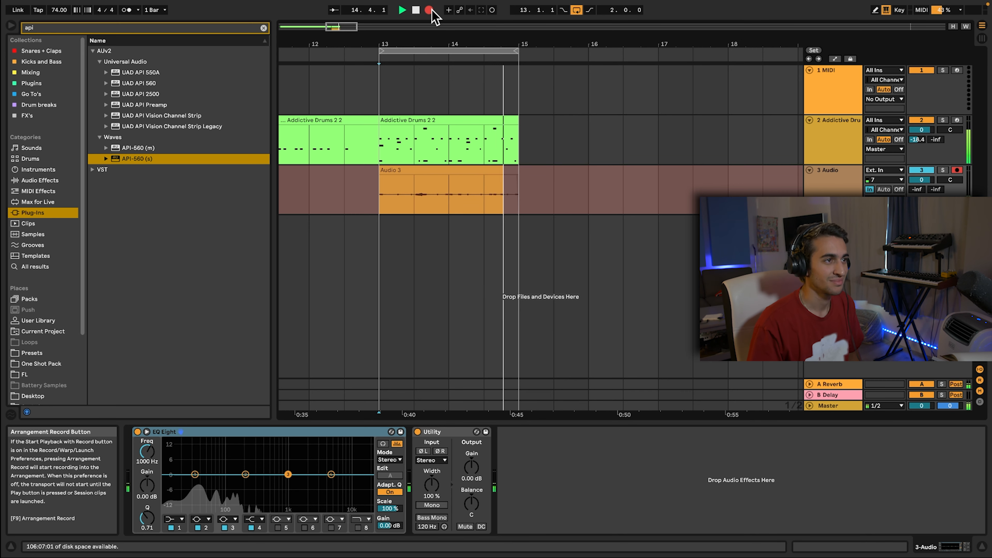
click(429, 10)
Open the recorded audio clip and warp its loudest hit slightly earlier, close to beat 5.3.
click(394, 204)
double_click(428, 172)
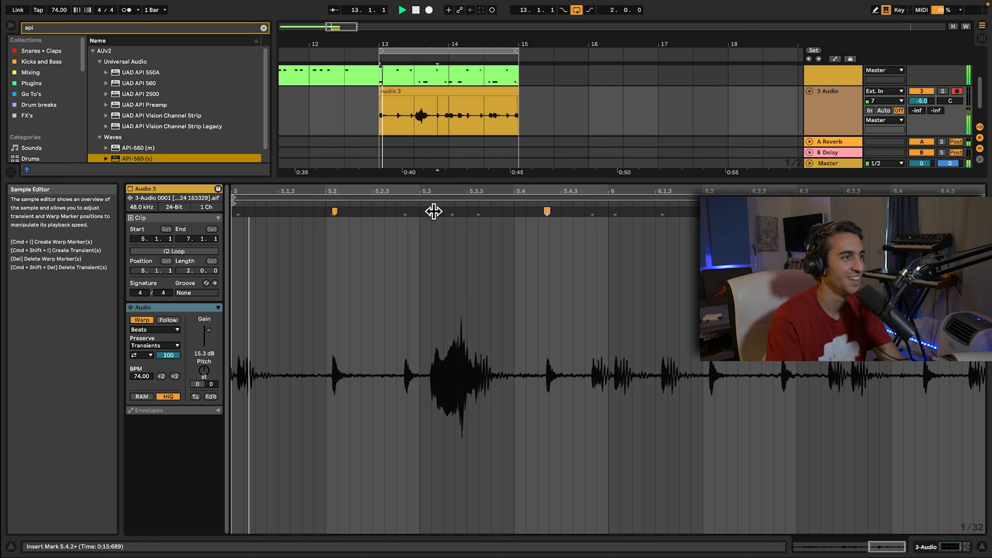
drag(433, 211, 424, 210)
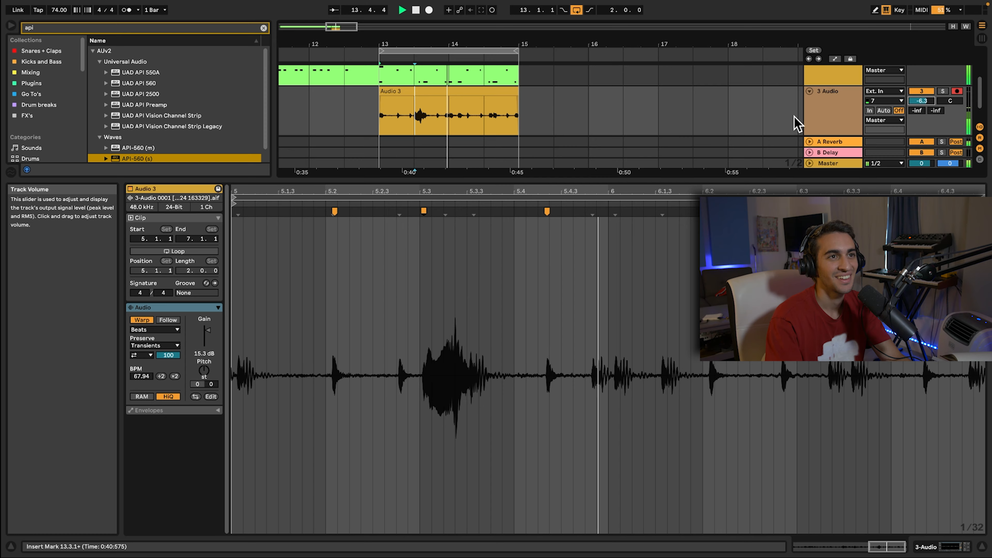
click(819, 113)
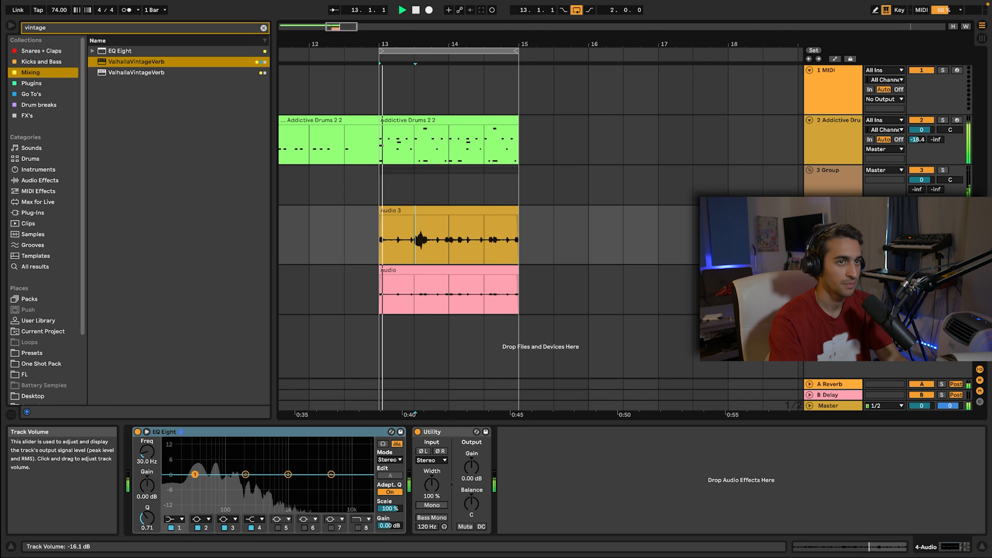
Search all results for "vinyl" and place Chia vinyl crackle sample 11 on its own track across bars 13 and 14.
click(819, 143)
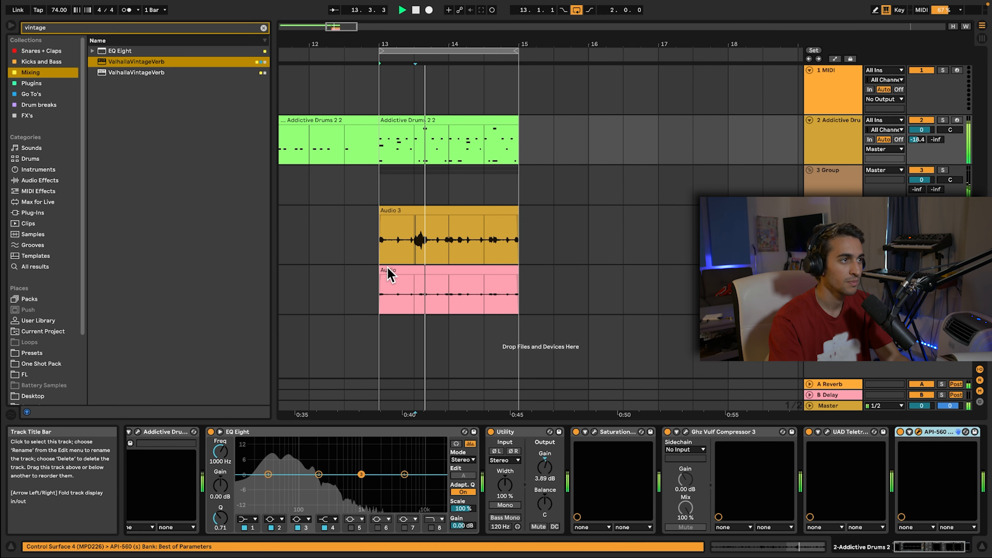
click(459, 212)
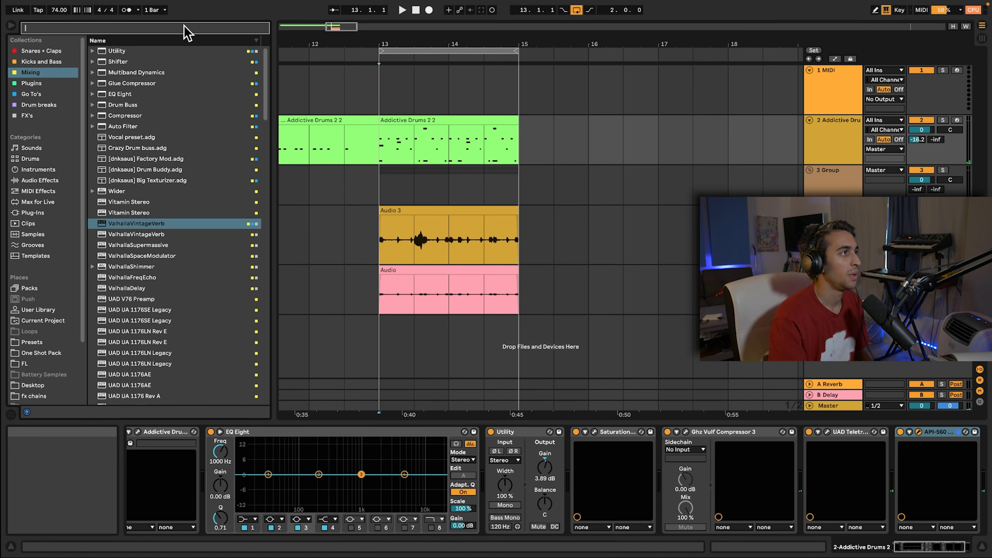
click(184, 26)
text(vinyl)
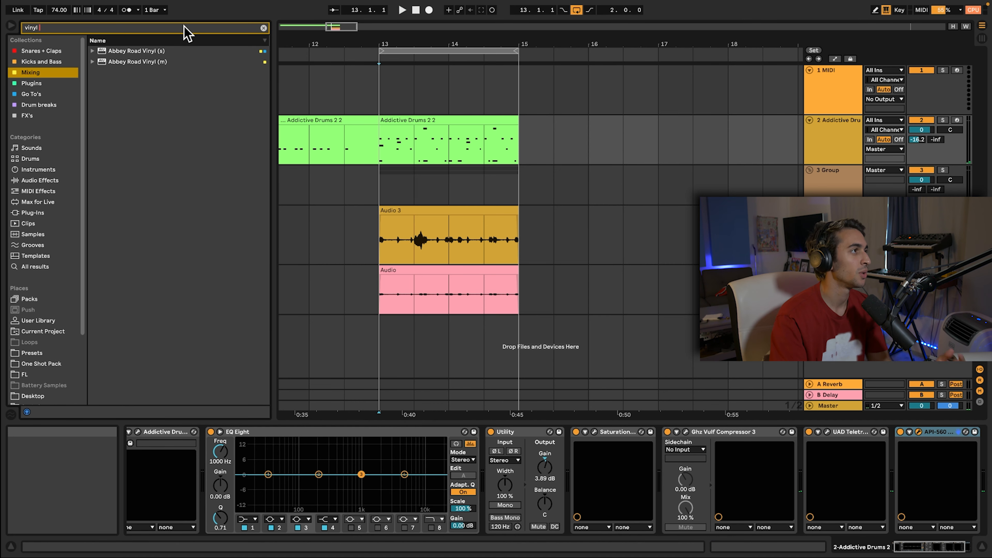
click(35, 266)
click(164, 128)
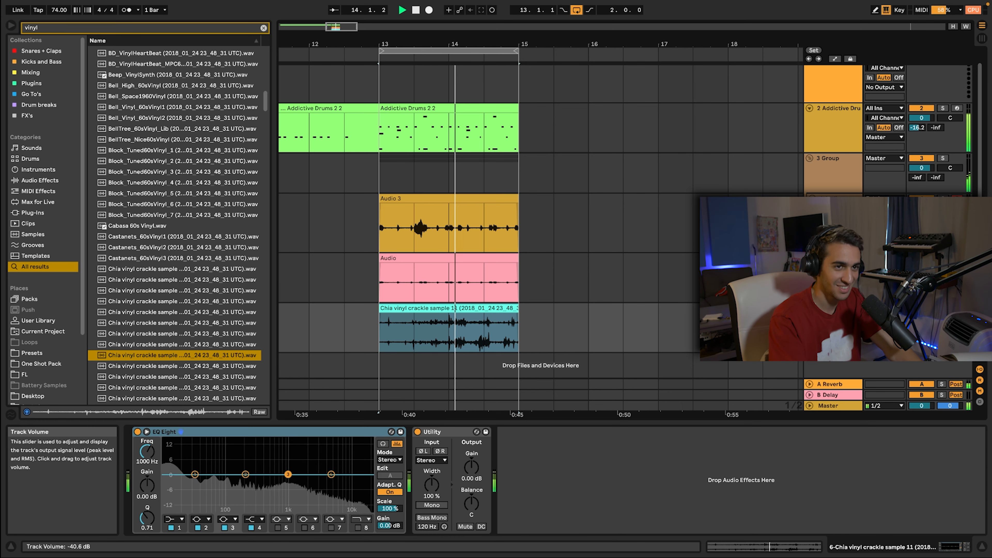
Fold the tracks and insert a new audio track below the vinyl crackle track.
alt+click(812, 198)
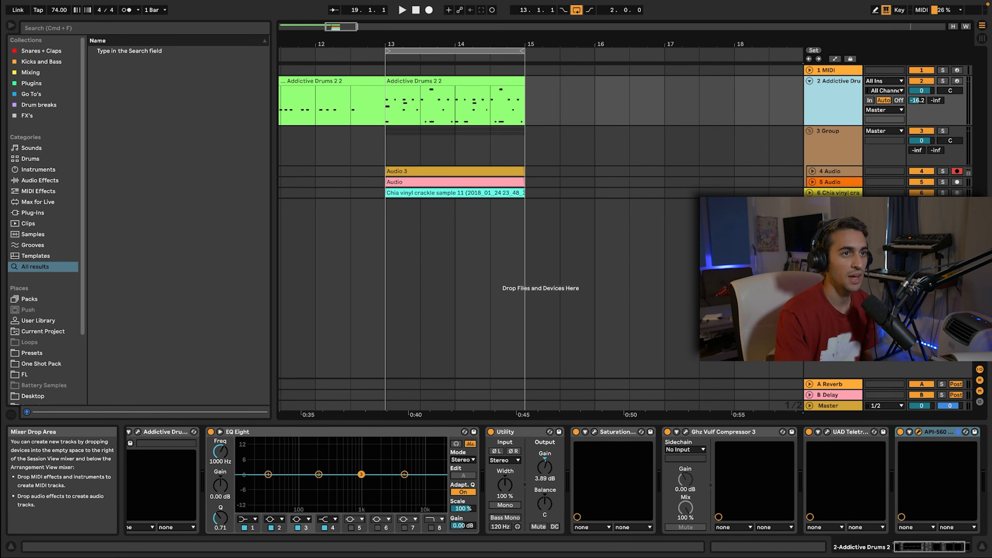
click(834, 193)
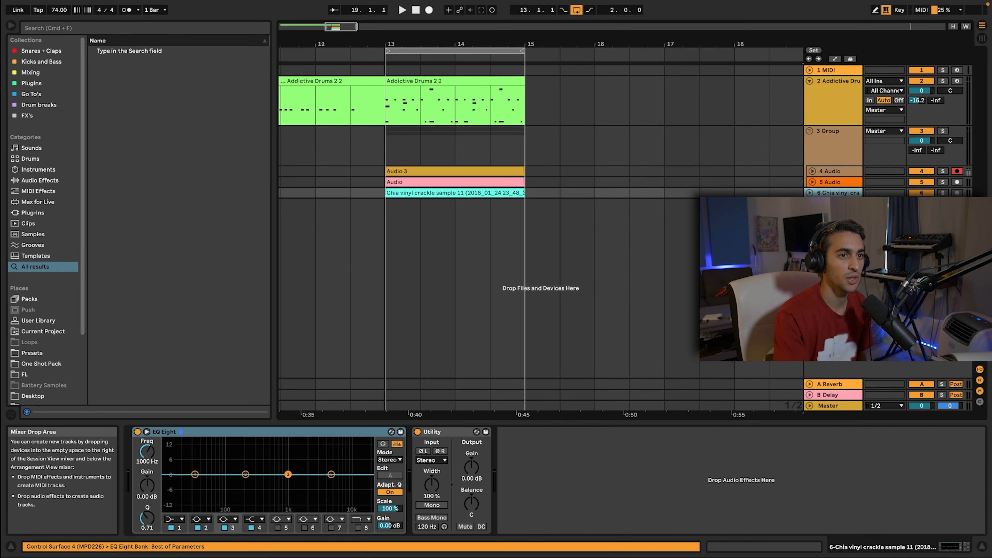
key(super+t)
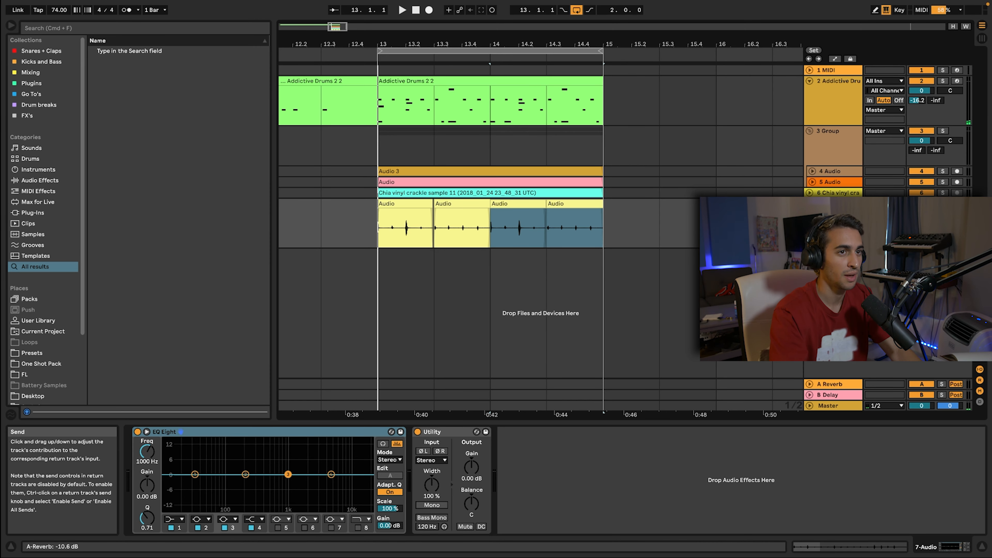
Play the loop, choose input 7 for the newest audio track, and record another take from bar 13.
key(space)
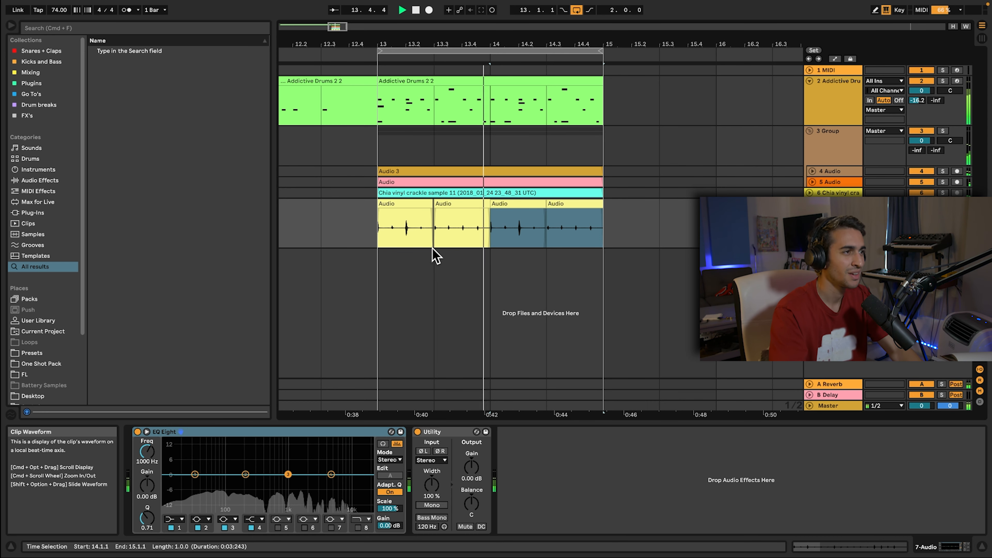
click(376, 231)
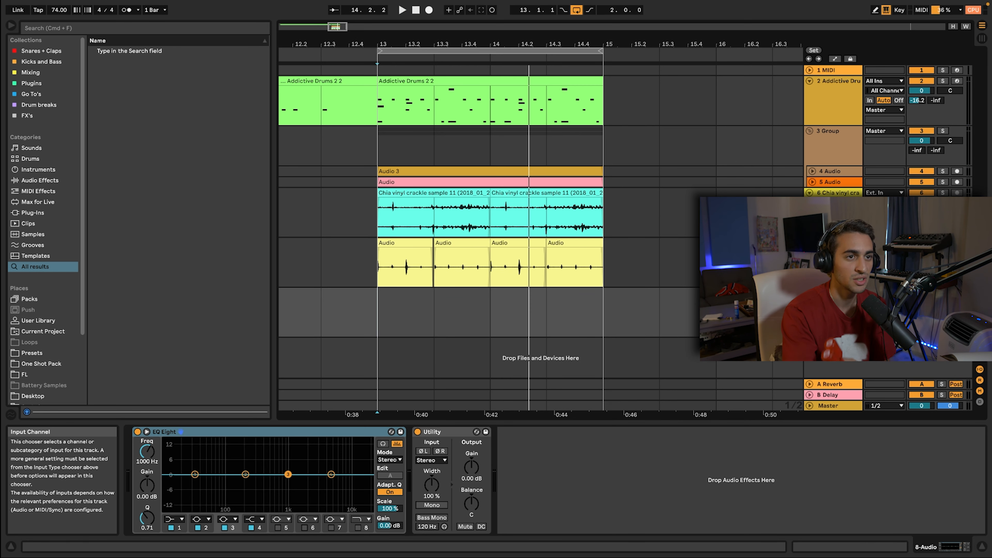
click(885, 357)
click(429, 10)
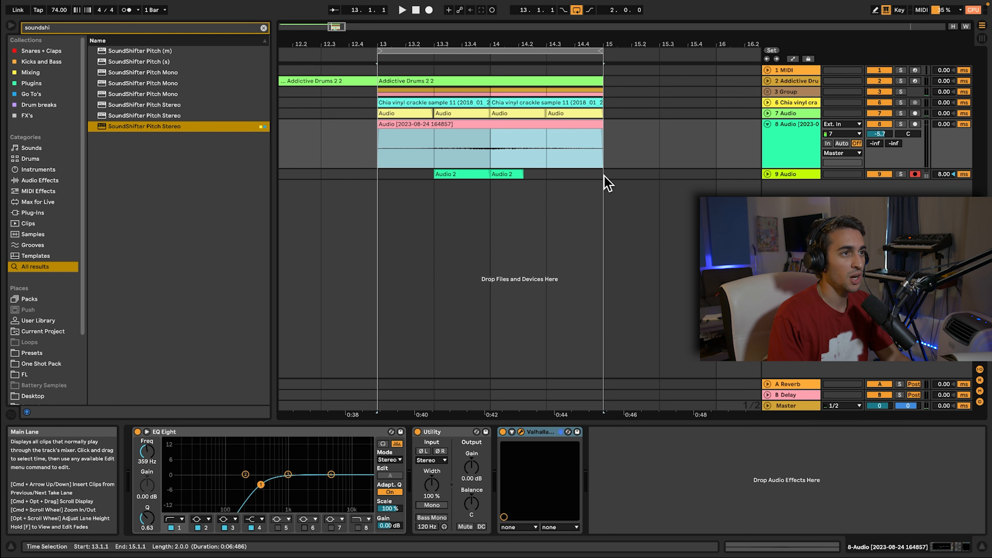
Consolidate bars 13 and 14 of the Audio 2 recordings on track 9 into one clip.
drag(604, 175, 383, 183)
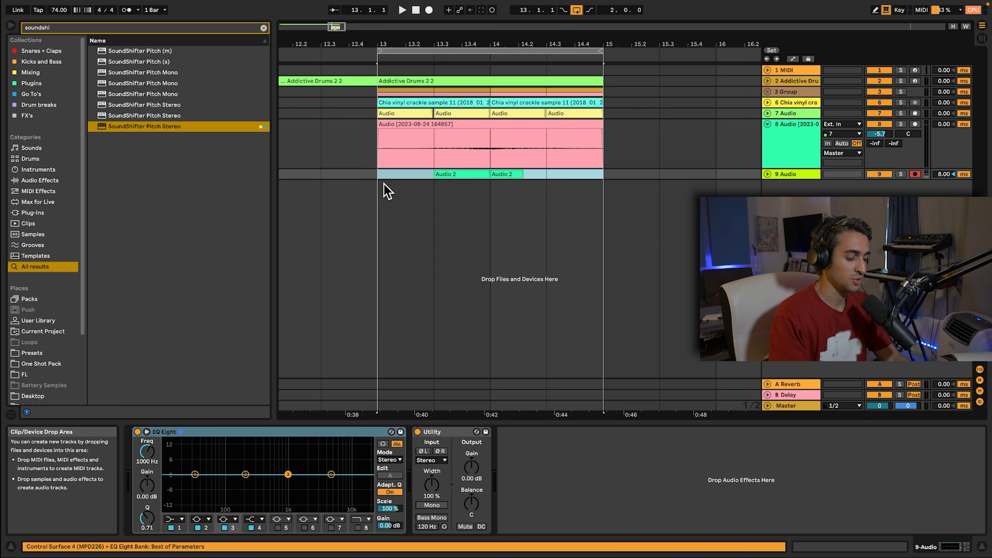
key(super+j)
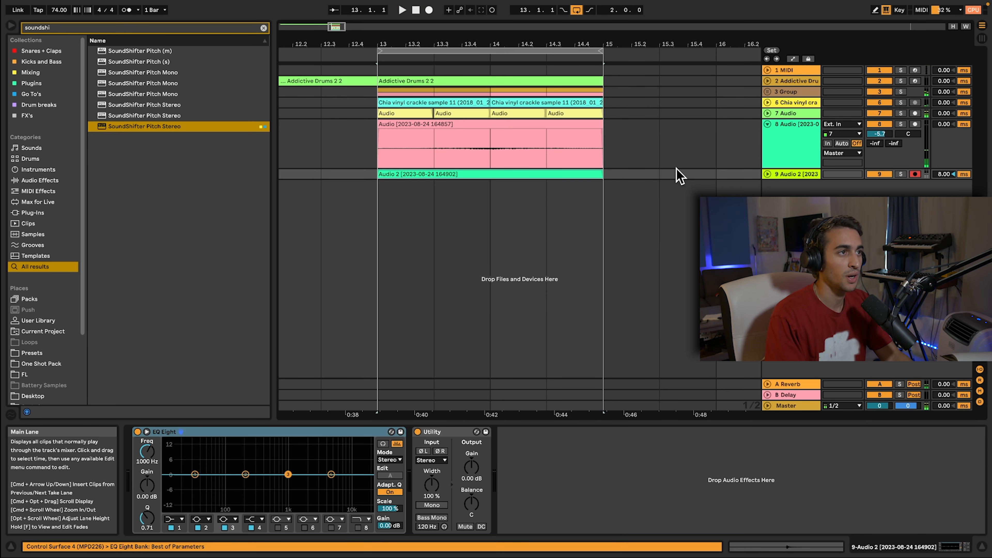
Unfold all tracks and delete the recorded clip from track 9.
alt+click(768, 102)
scroll(632, 162, down, 3)
key(Delete)
key(space)
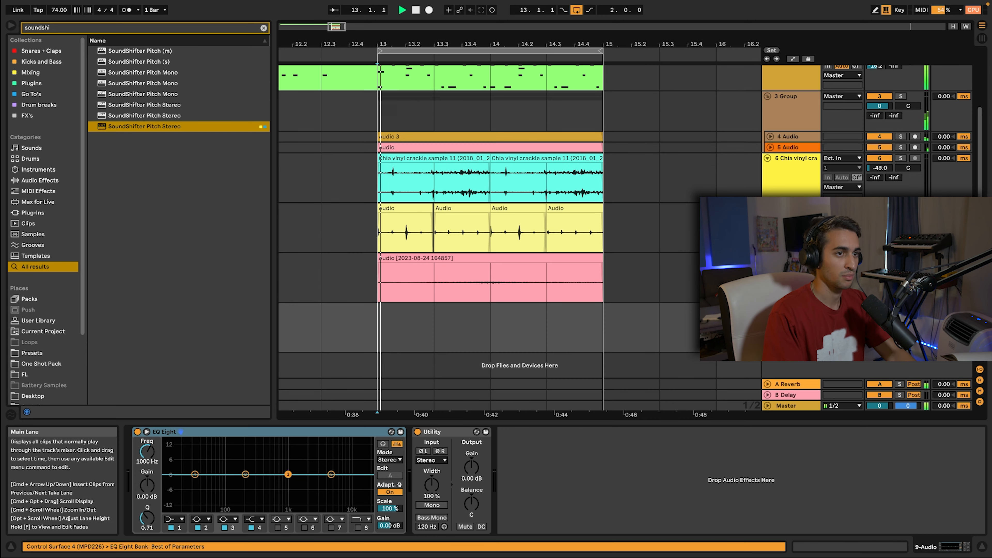
key(Delete)
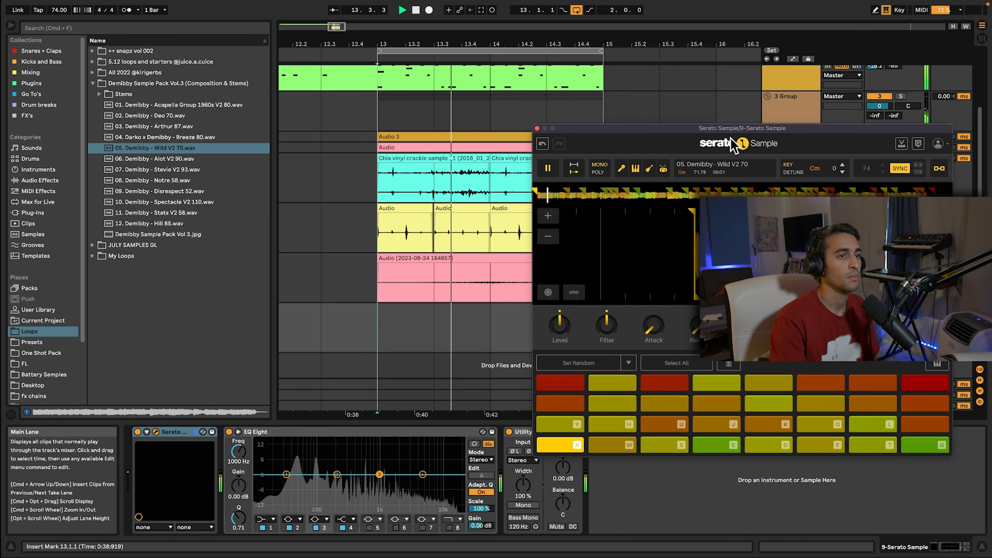
Set the Wild V2 sample's key shift in Serato Sample to -5 (Gm) and close the sampler window.
drag(733, 145, 556, 185)
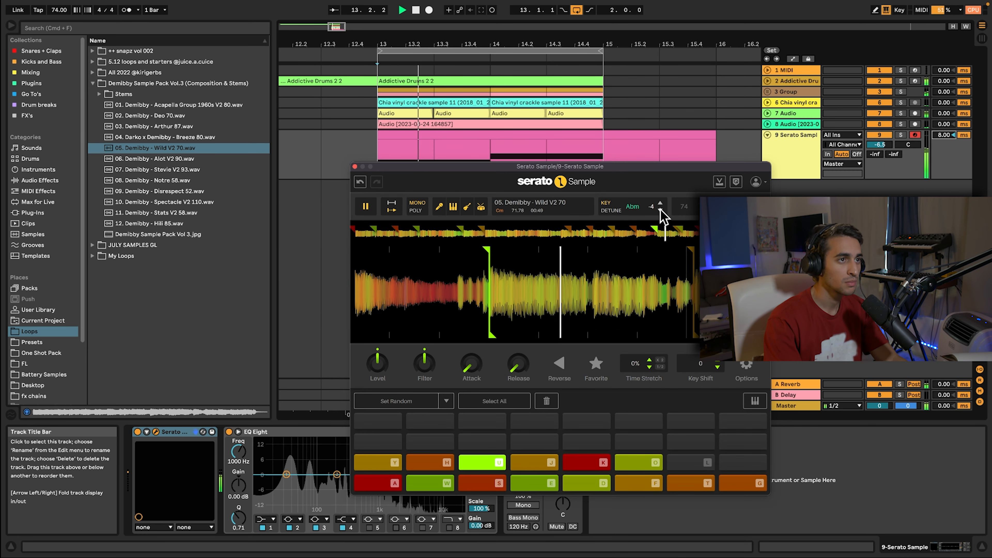
click(660, 210)
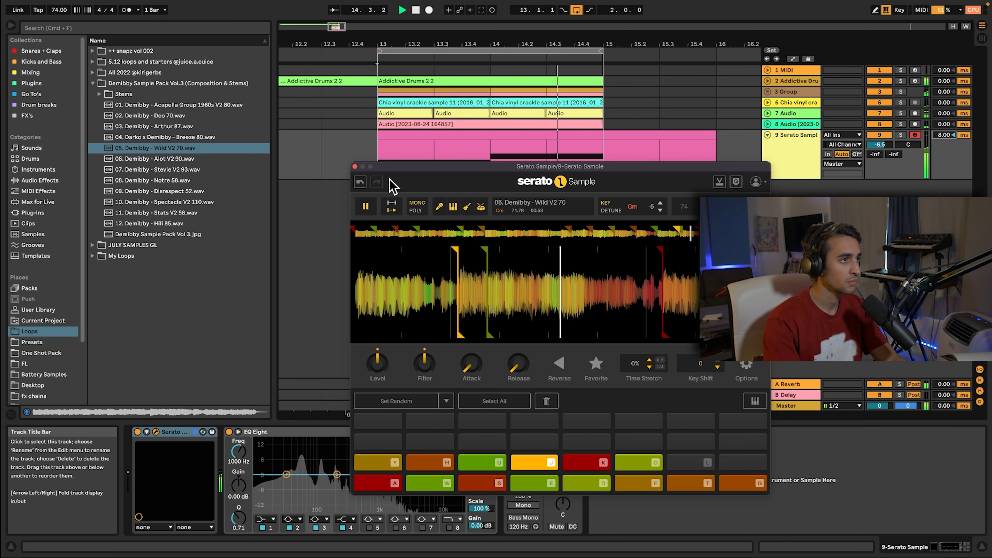
click(355, 166)
alt+click(765, 112)
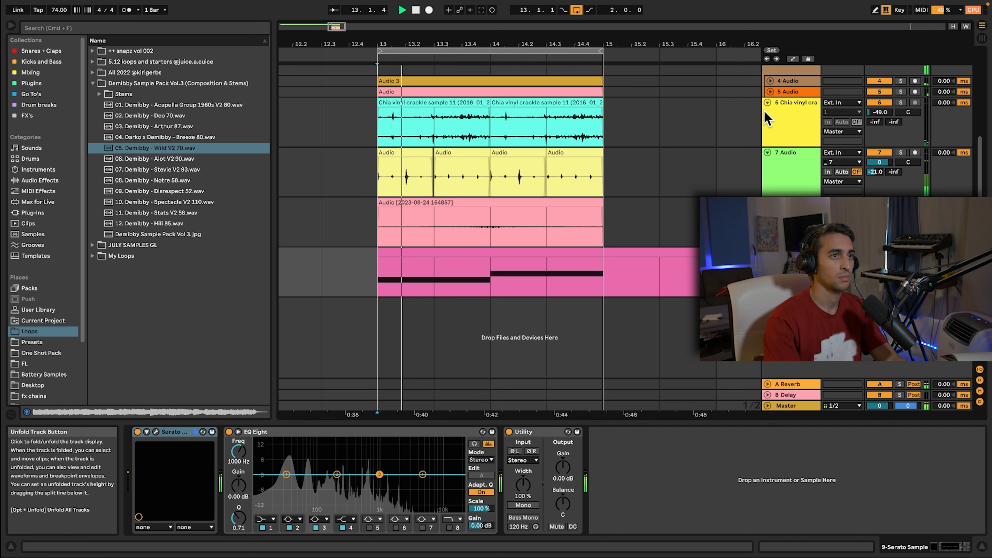
scroll(766, 117, up, 1)
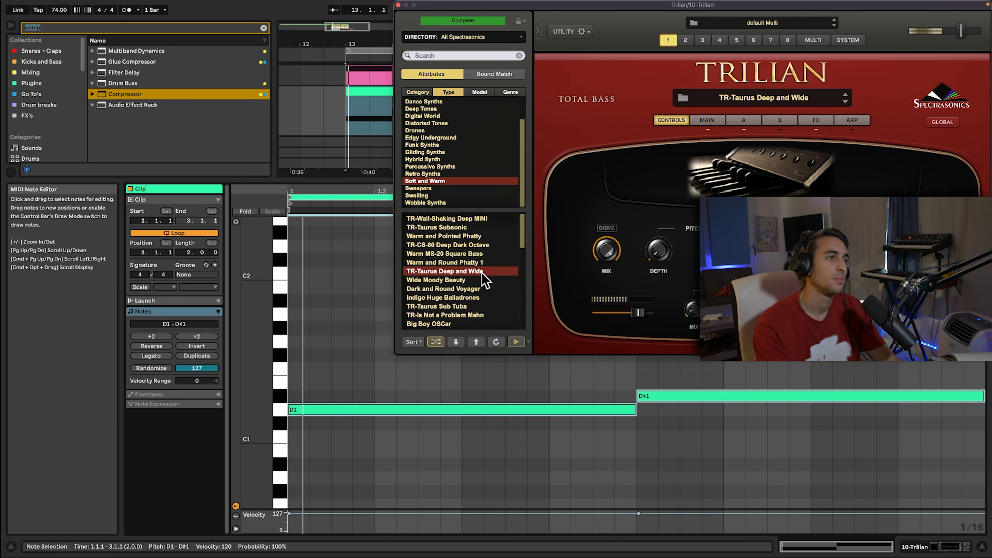
Deselect the bass notes, lower Trilian's output level to -4.63 dB, and close its window.
click(331, 245)
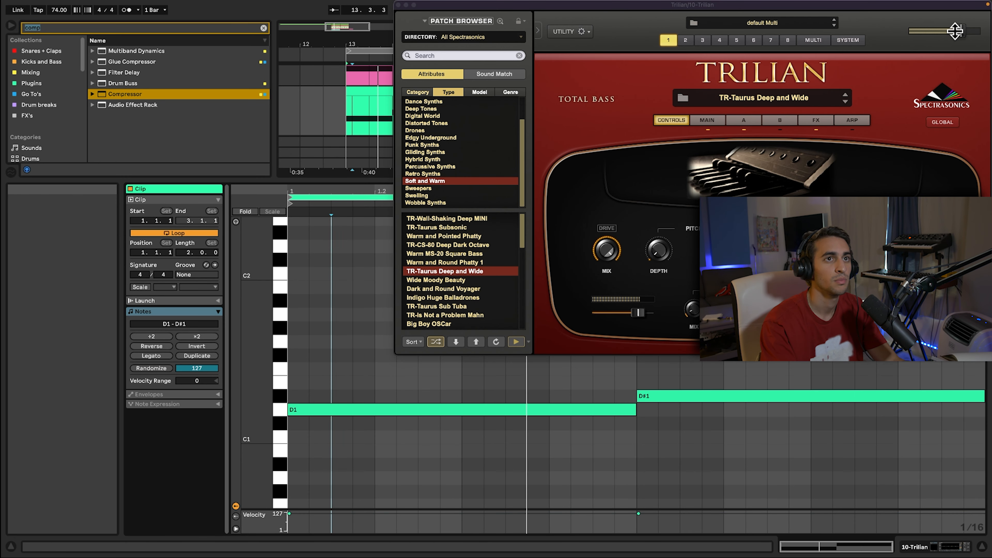
drag(961, 31, 952, 28)
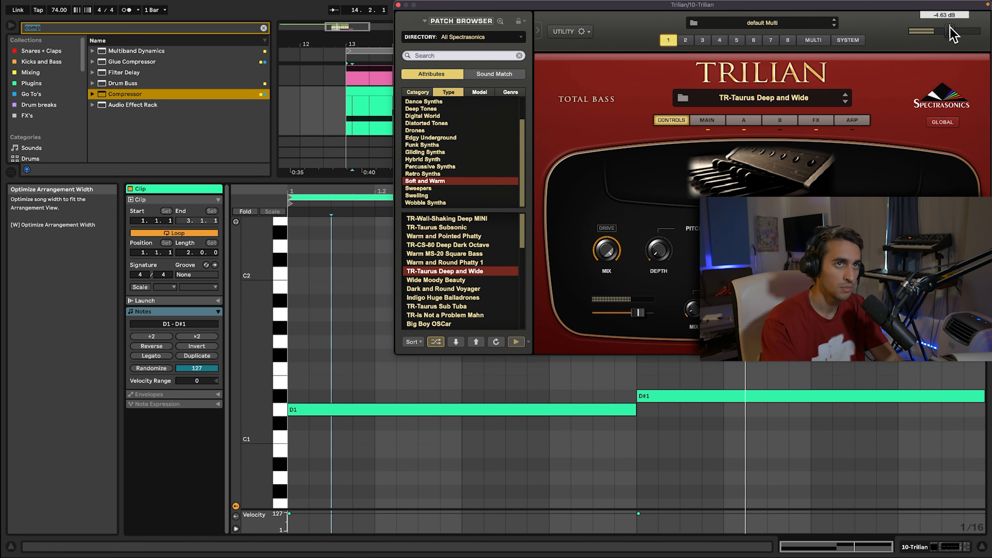
drag(590, 5, 444, 202)
click(254, 201)
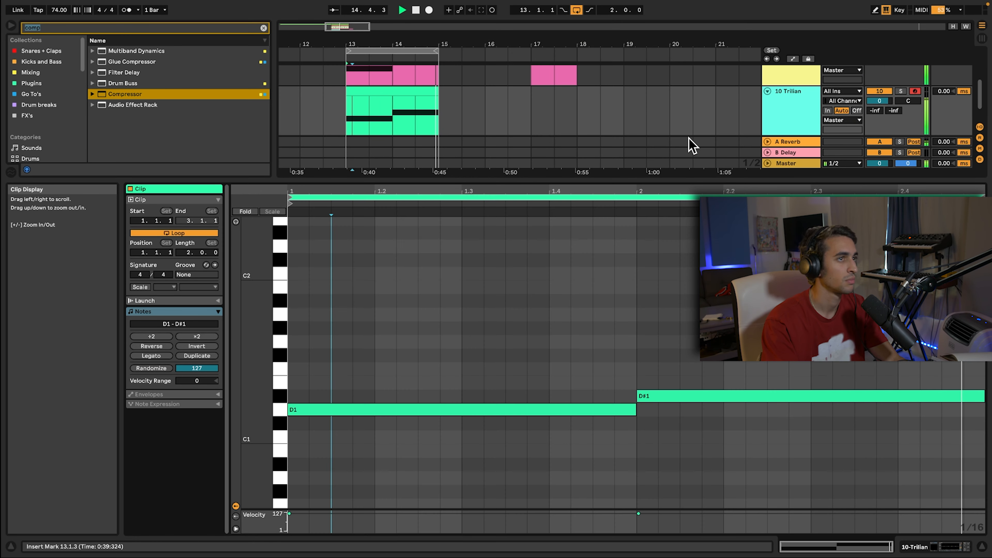